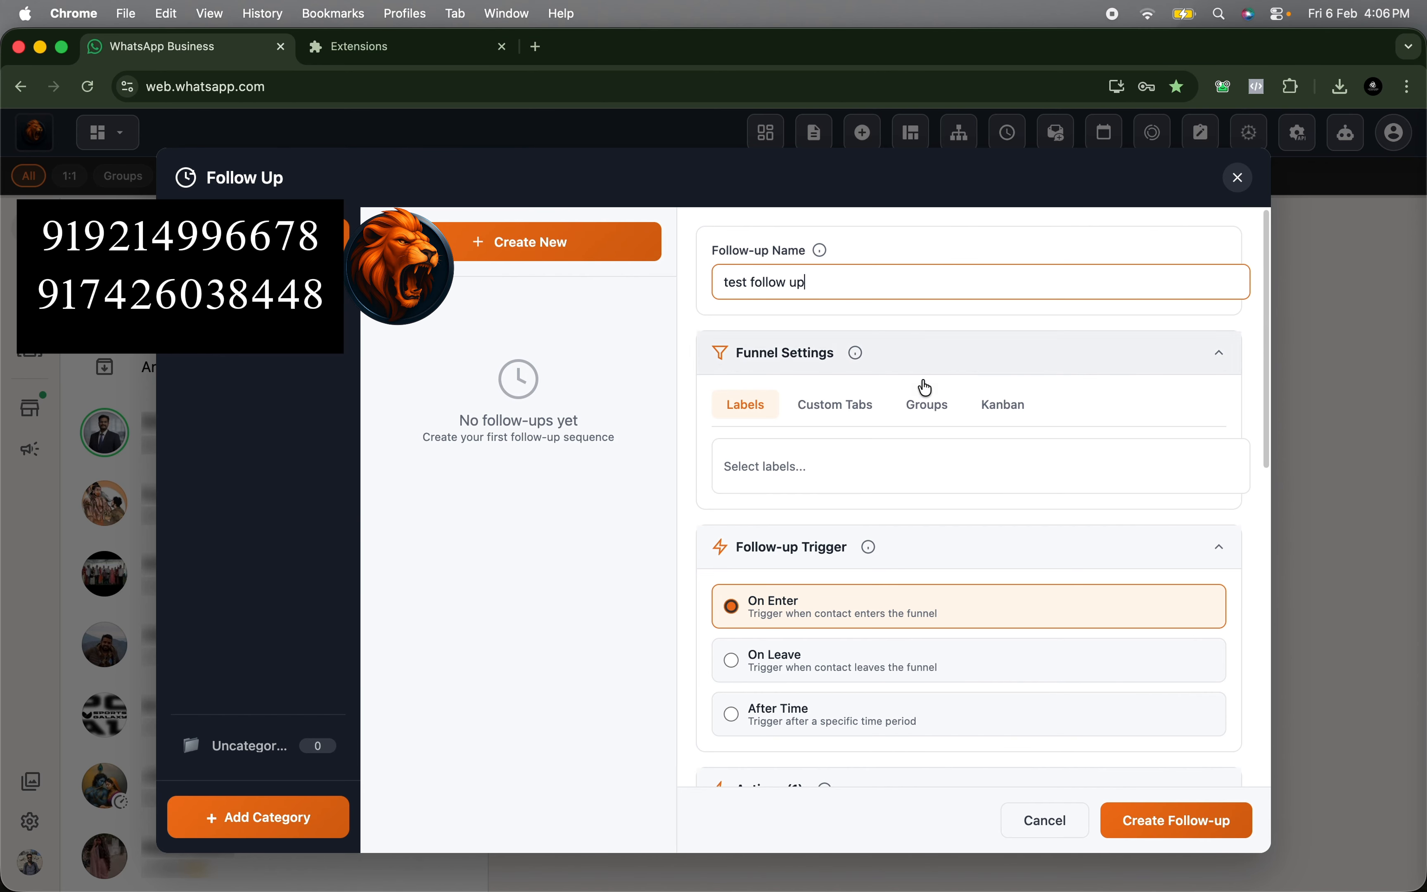
# - Look through the funnel settings for labels, custom tabs, groups and Kanban, and return to labels
pyautogui.click(784, 468)
pyautogui.click(771, 404)
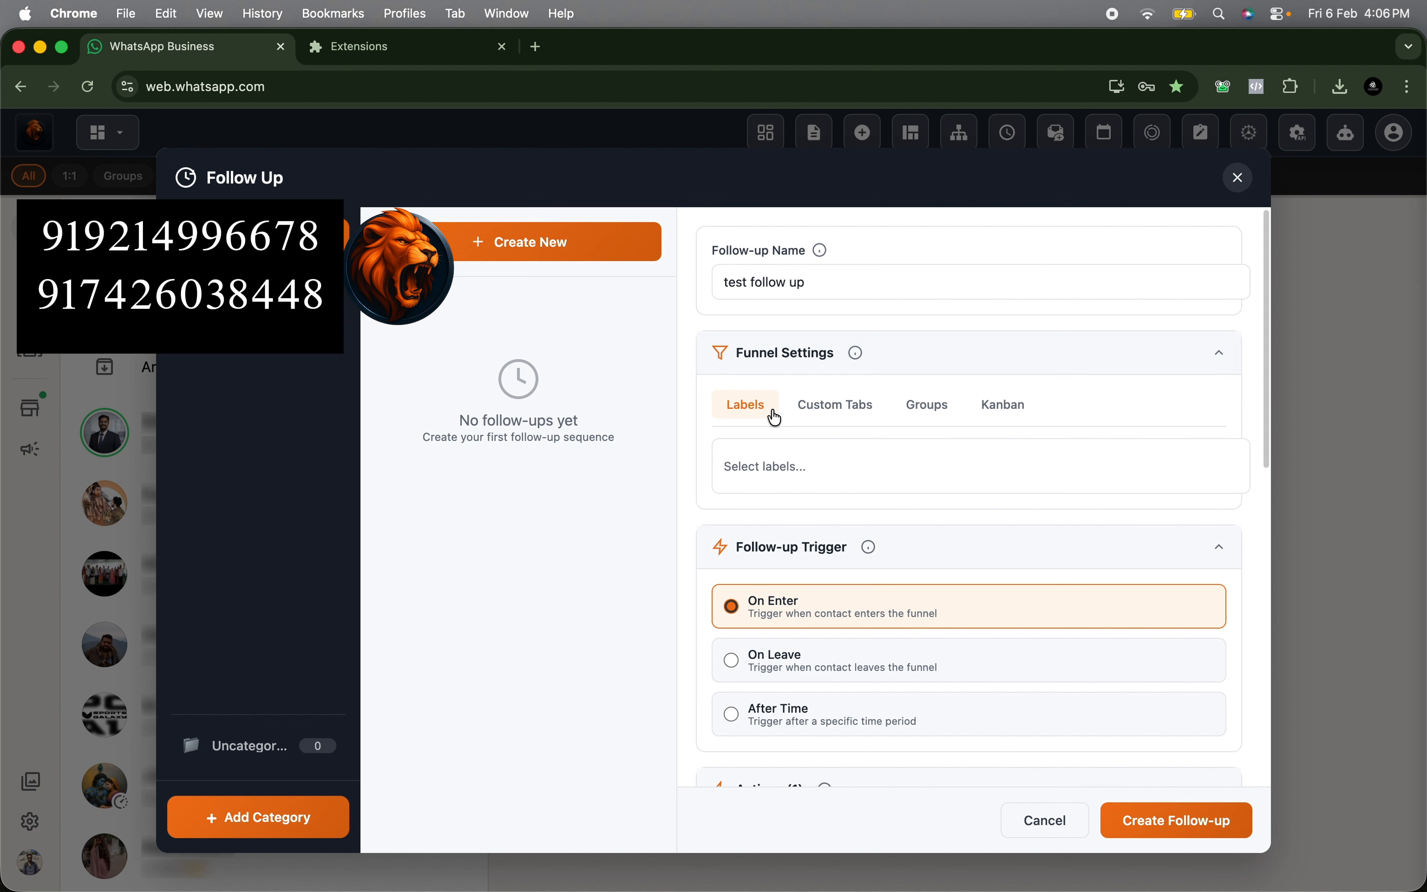
pyautogui.click(821, 417)
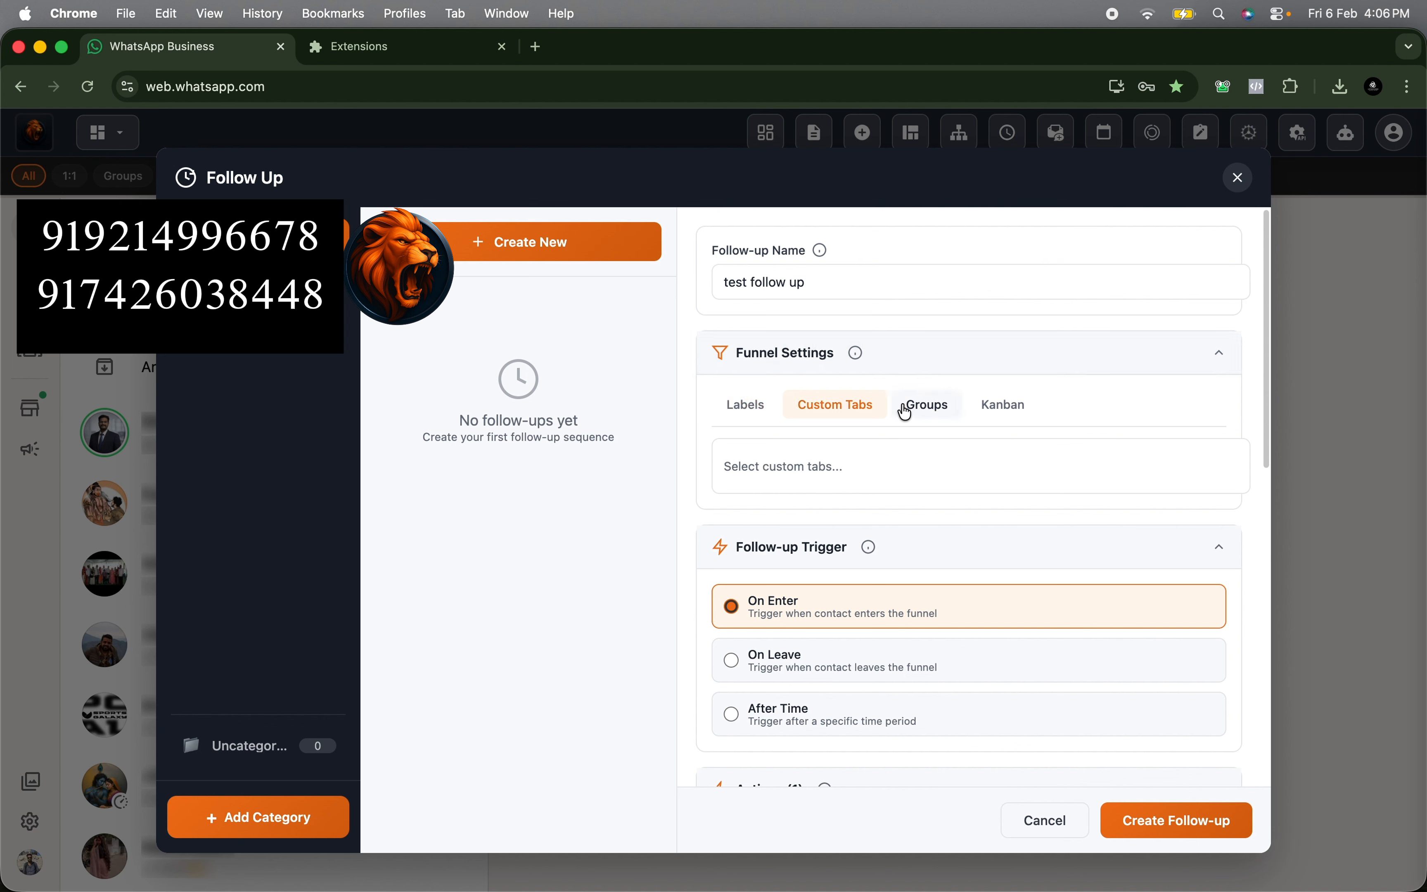
pyautogui.click(915, 409)
pyautogui.click(992, 414)
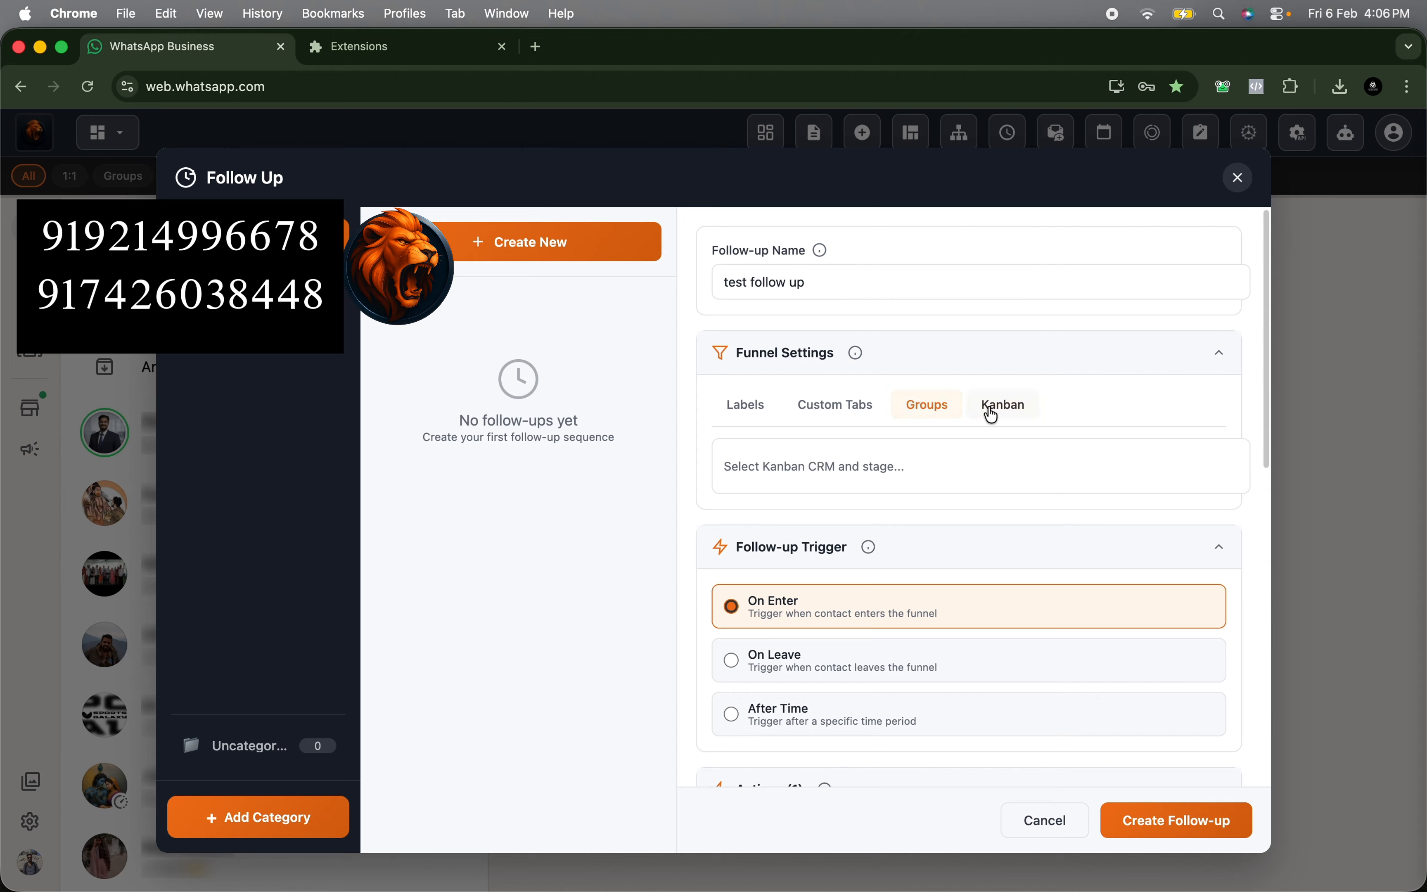
pyautogui.click(760, 410)
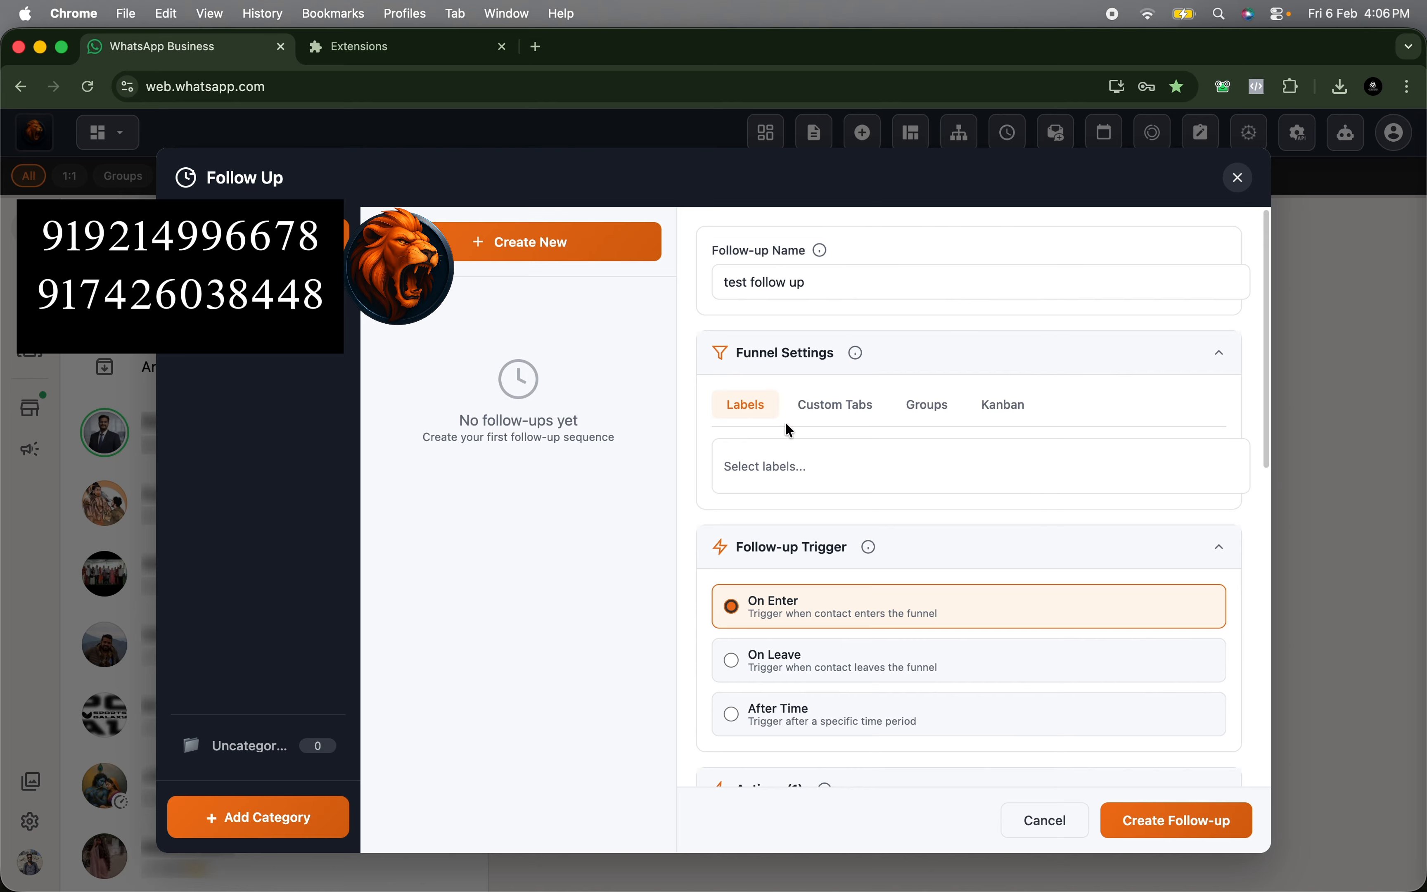
# - Choose the Bulk Sms label as the follow-up's funnel
pyautogui.click(793, 478)
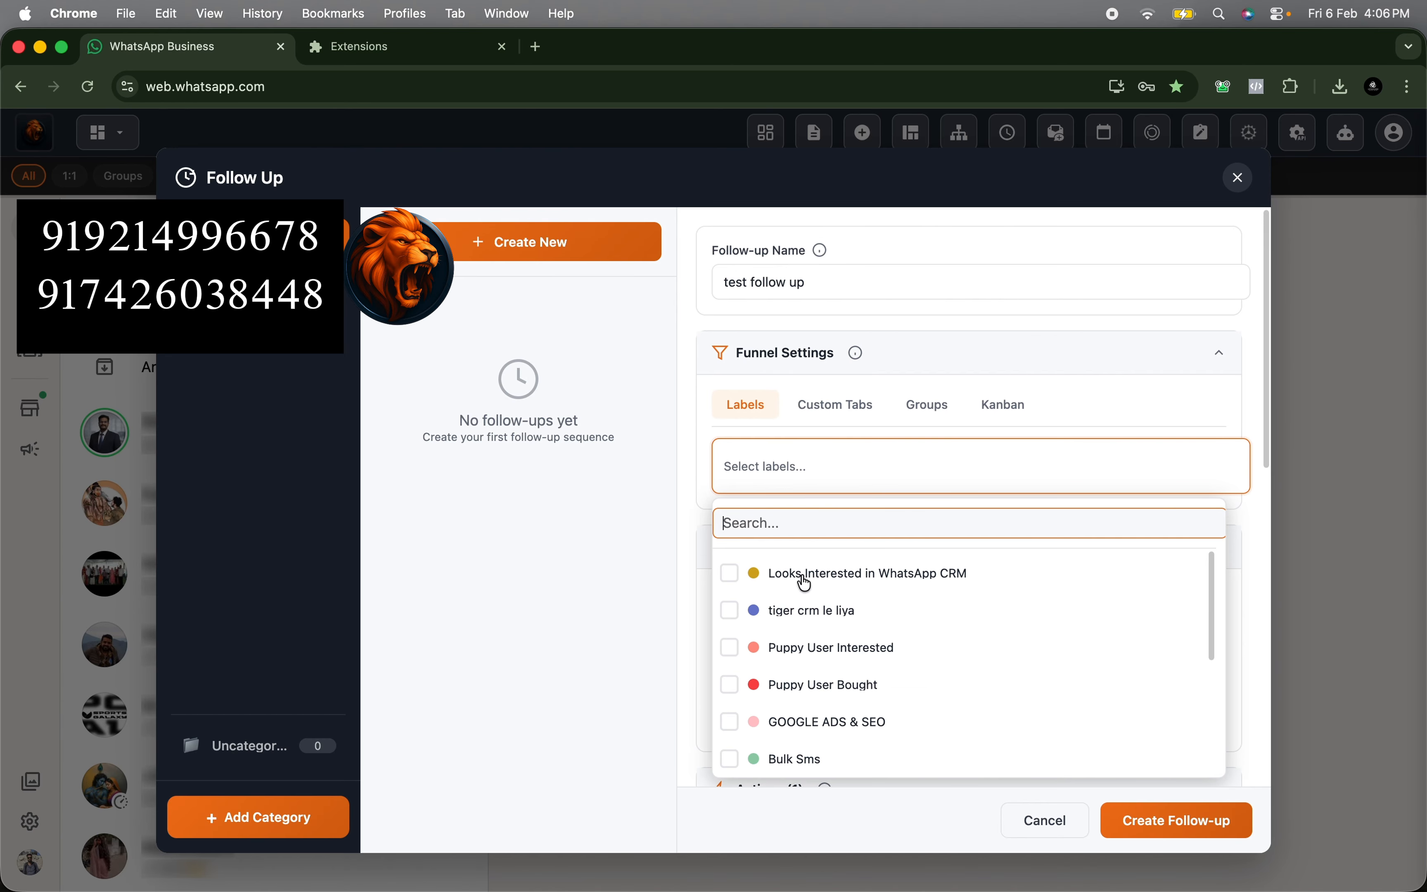
pyautogui.scroll(-1, 767, 678)
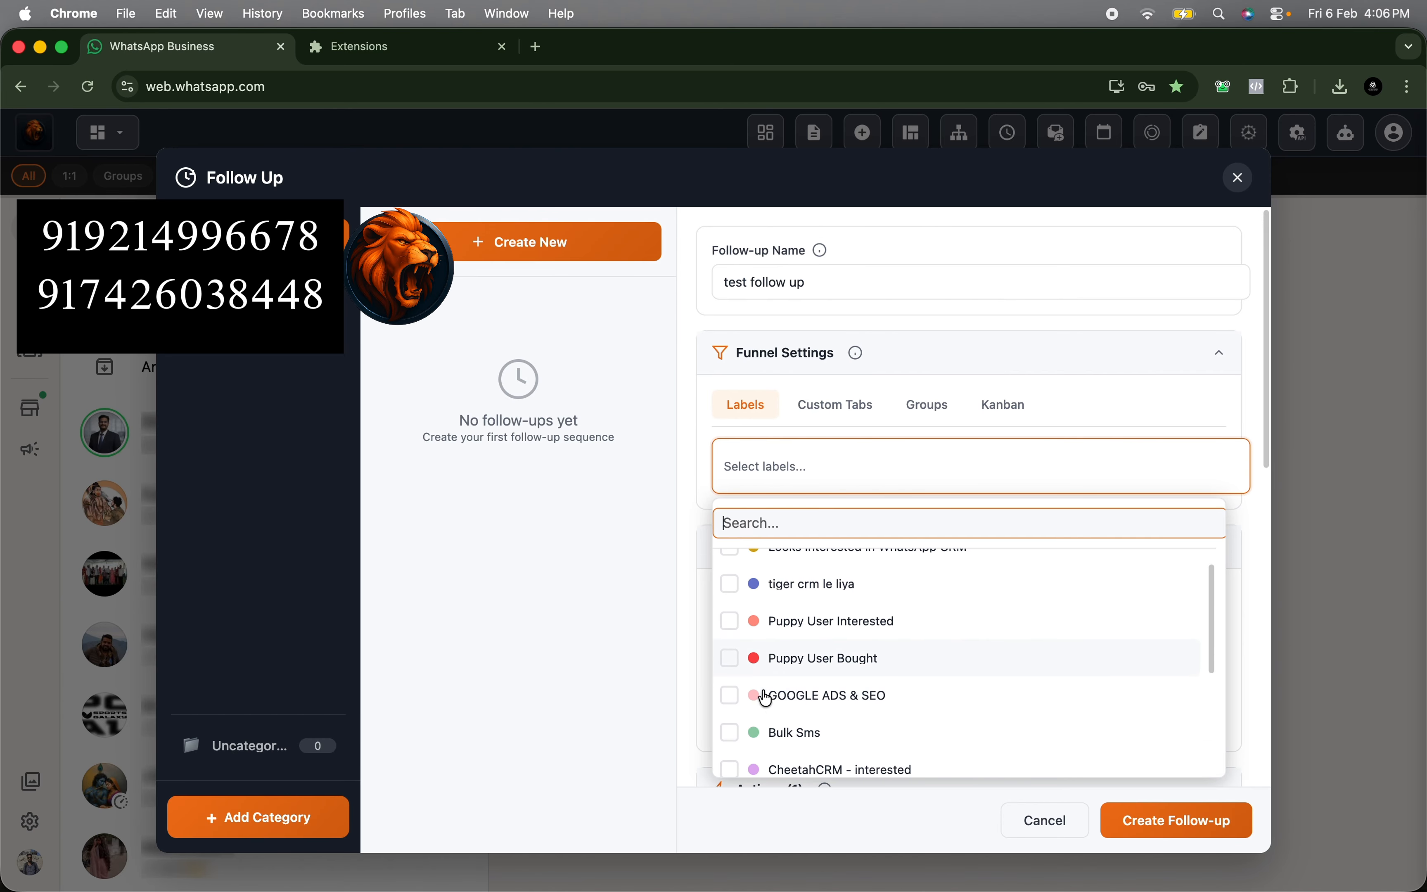
pyautogui.click(751, 738)
pyautogui.click(753, 734)
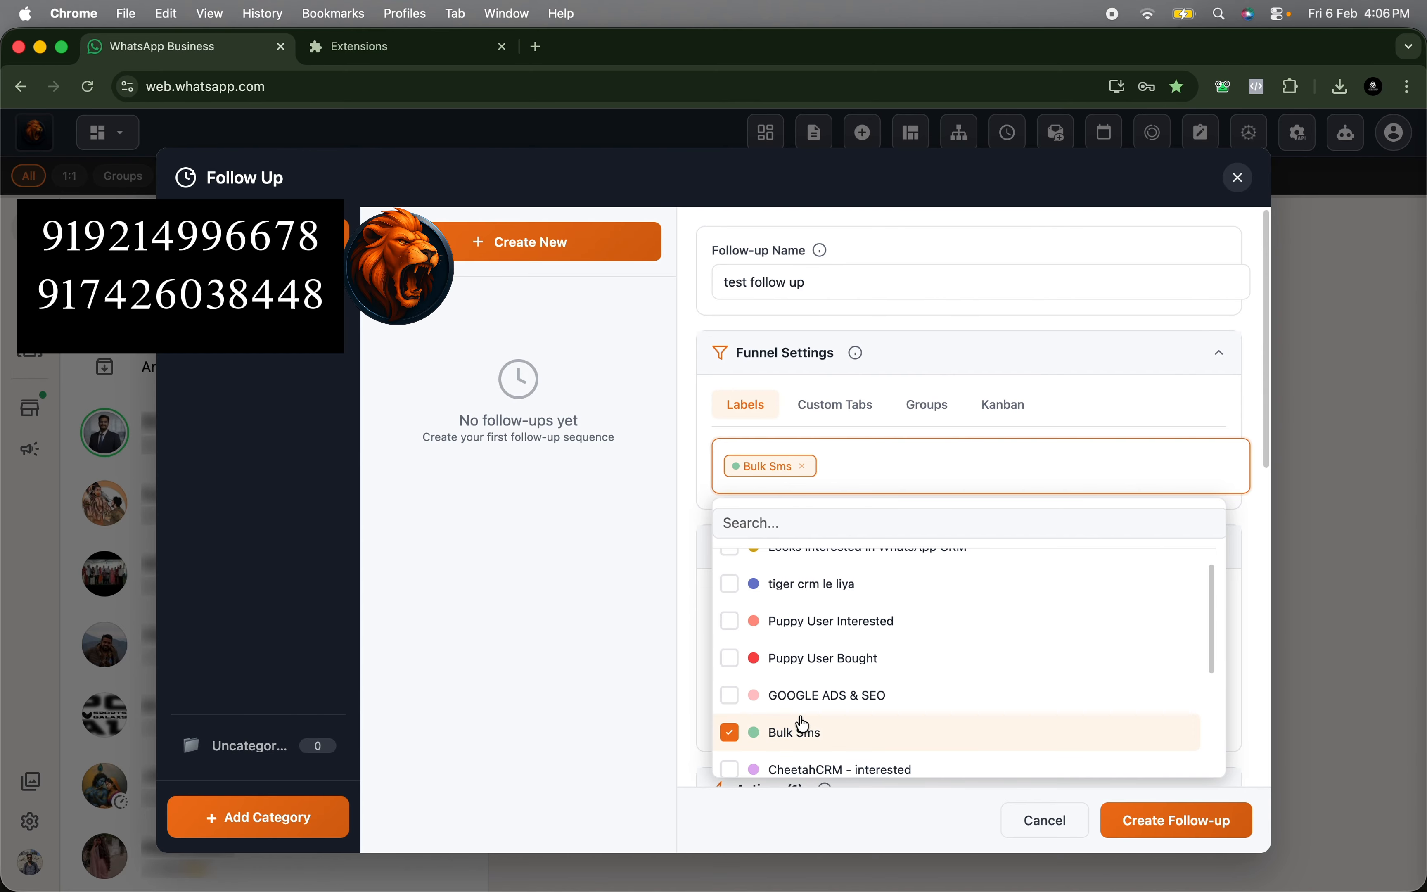
pyautogui.click(1088, 406)
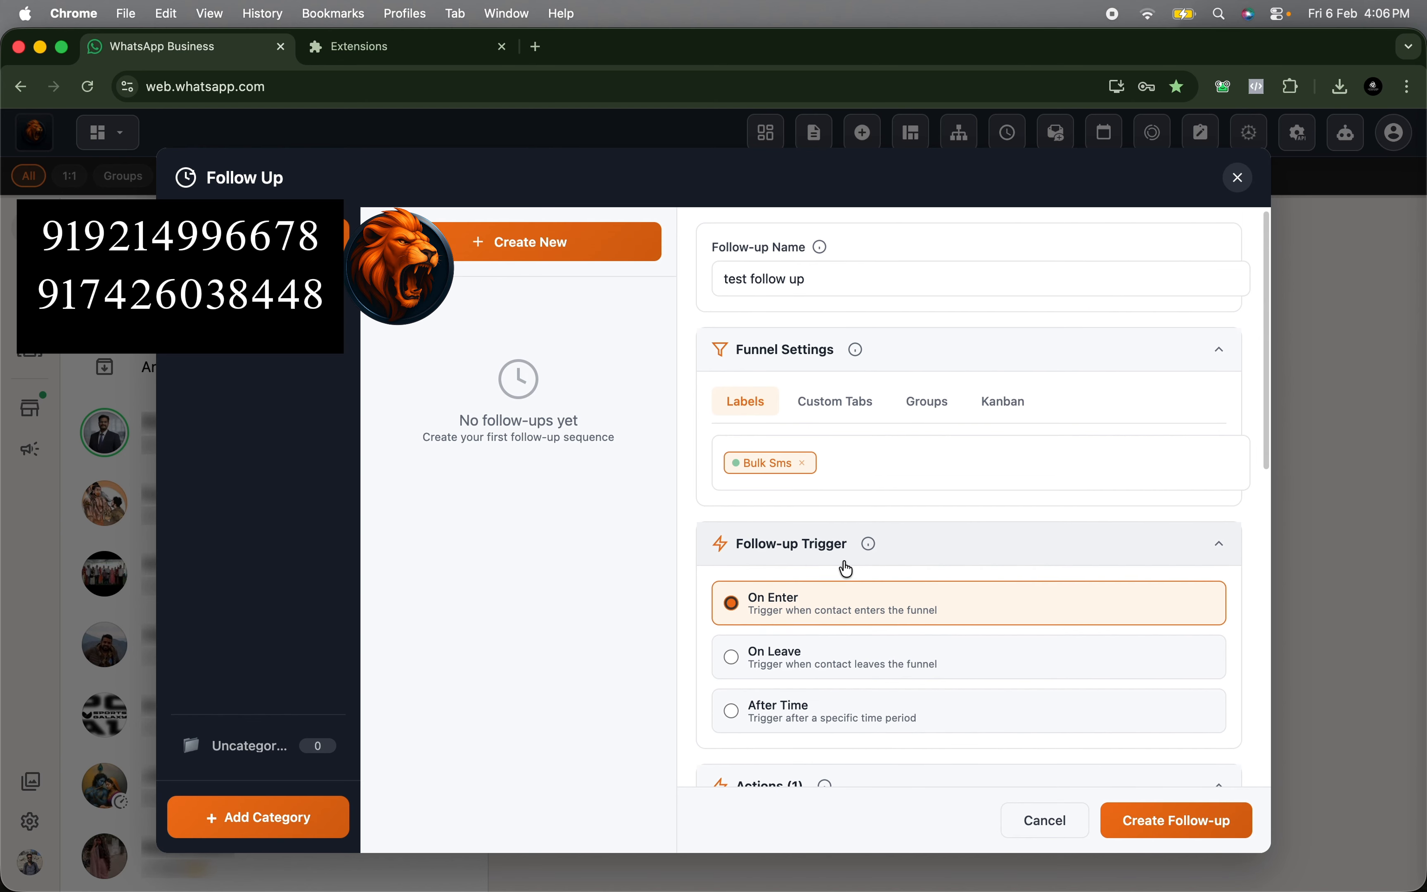
pyautogui.scroll(-1, 838, 569)
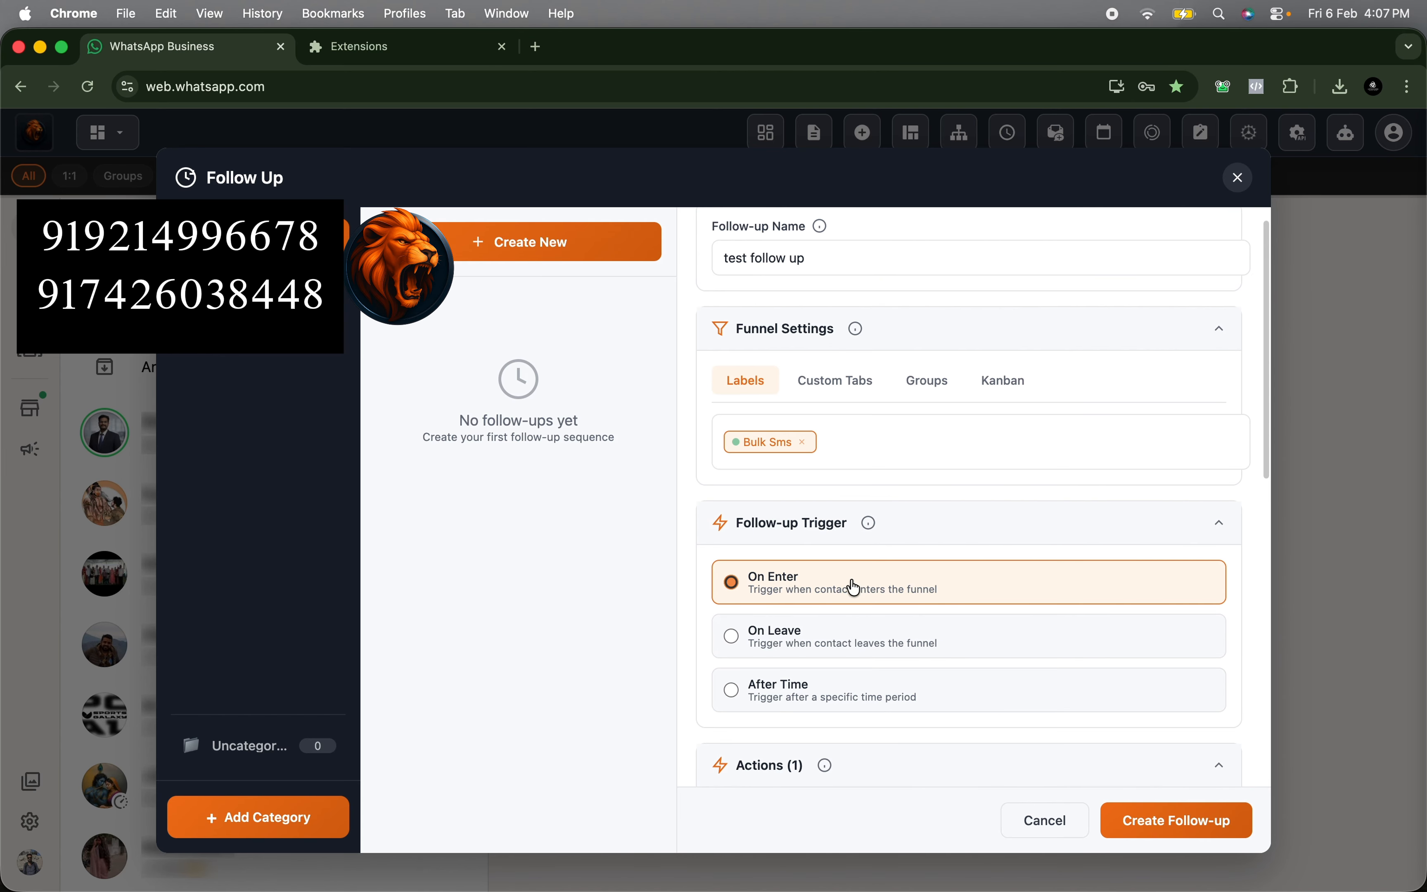
pyautogui.scroll(-2, 917, 598)
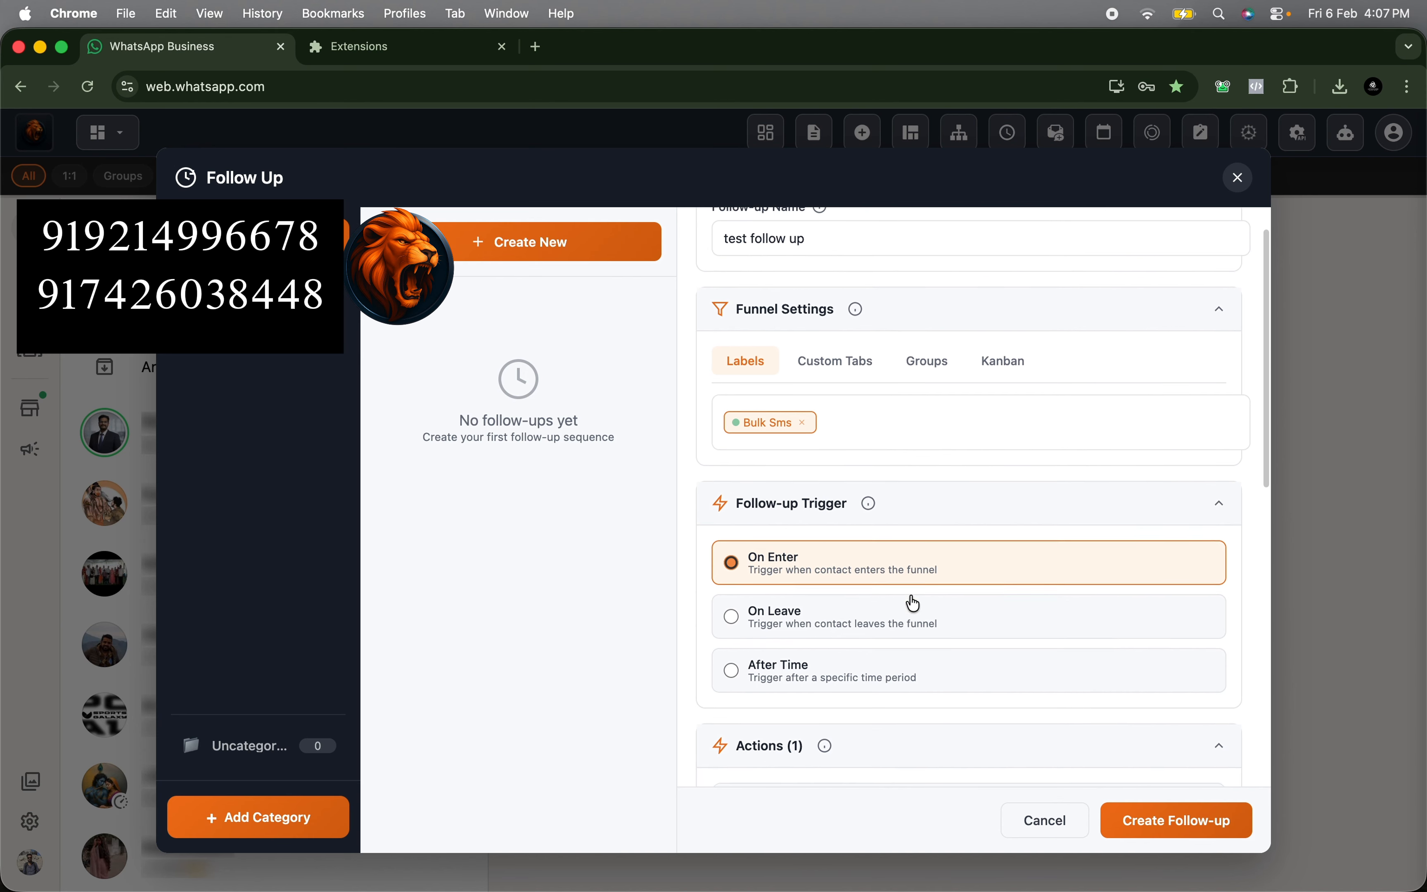
pyautogui.scroll(-2, 912, 598)
pyautogui.scroll(-5, 849, 436)
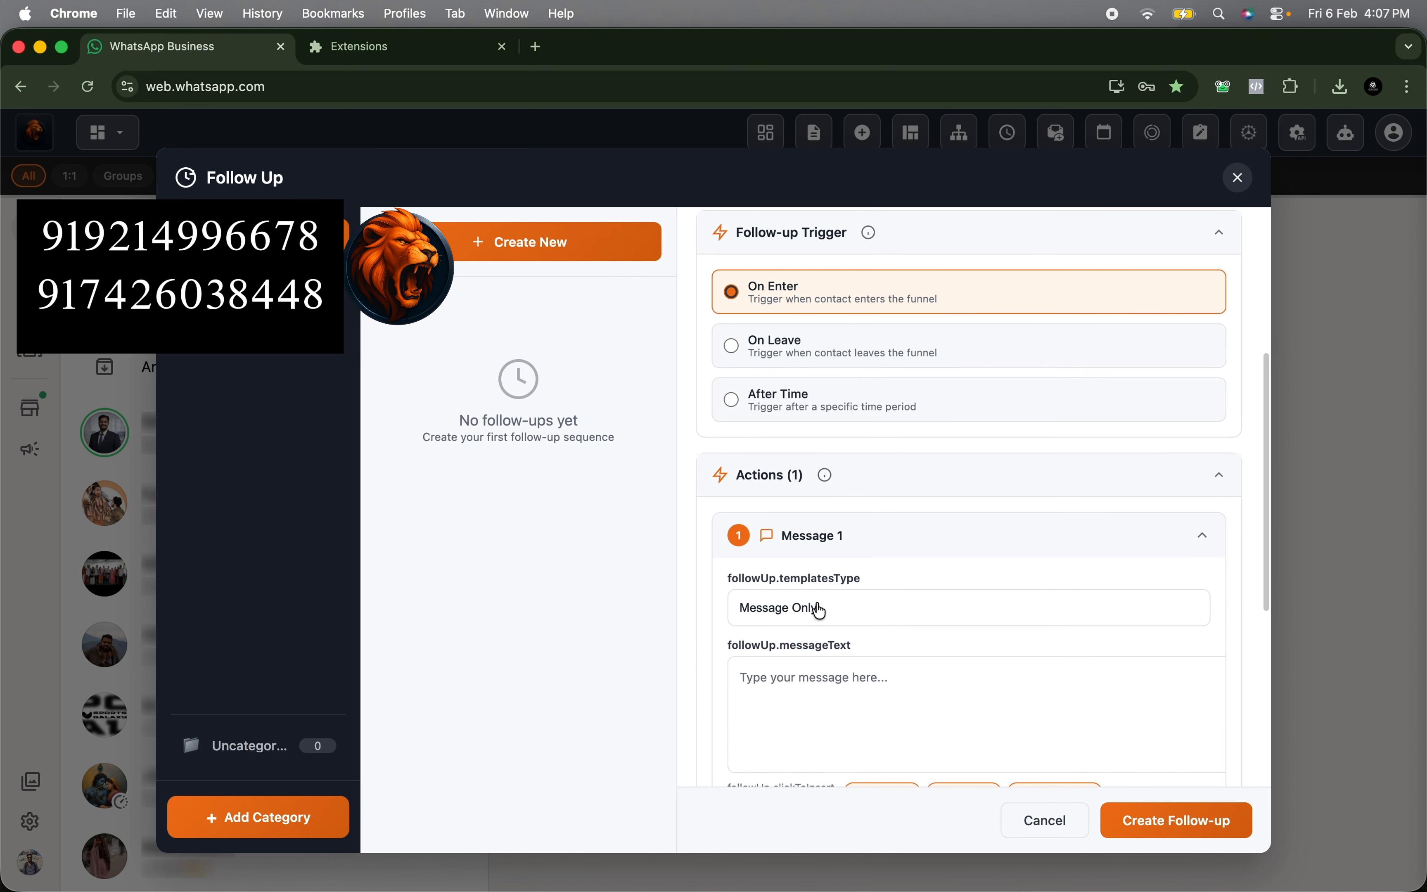
pyautogui.scroll(5, 767, 407)
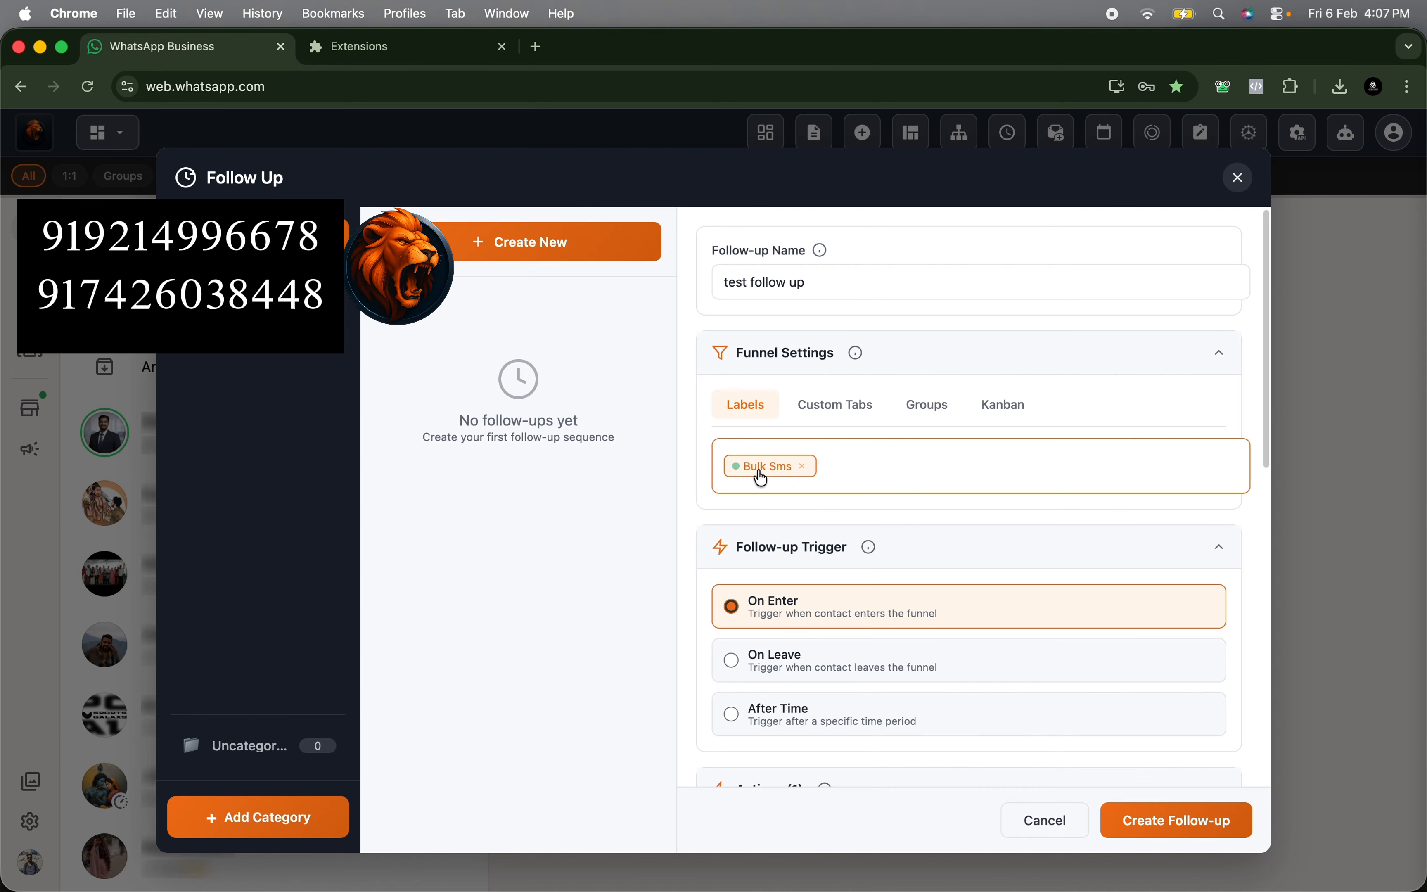
pyautogui.scroll(-9, 760, 478)
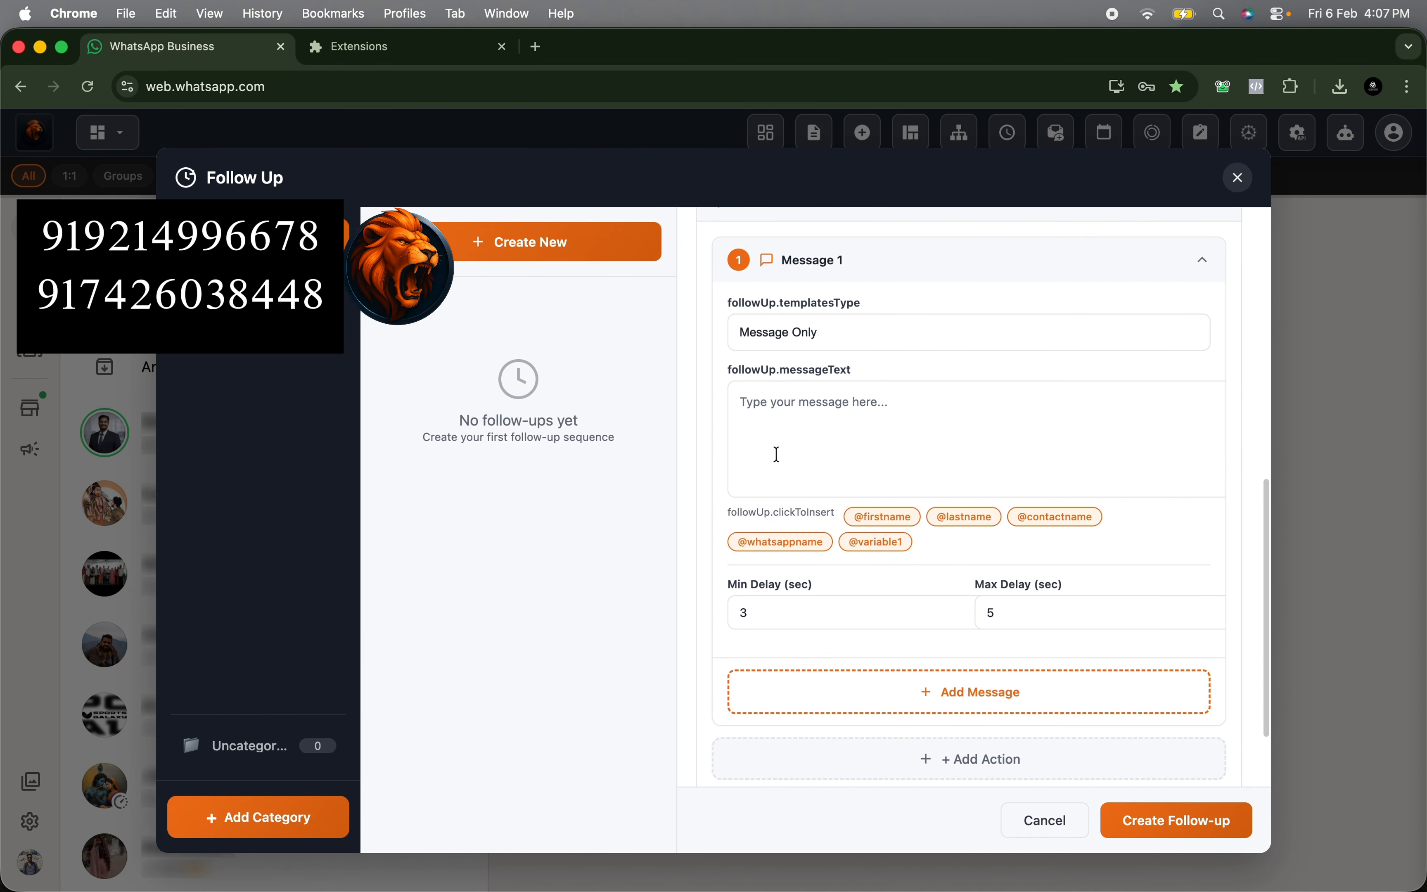
pyautogui.click(775, 430)
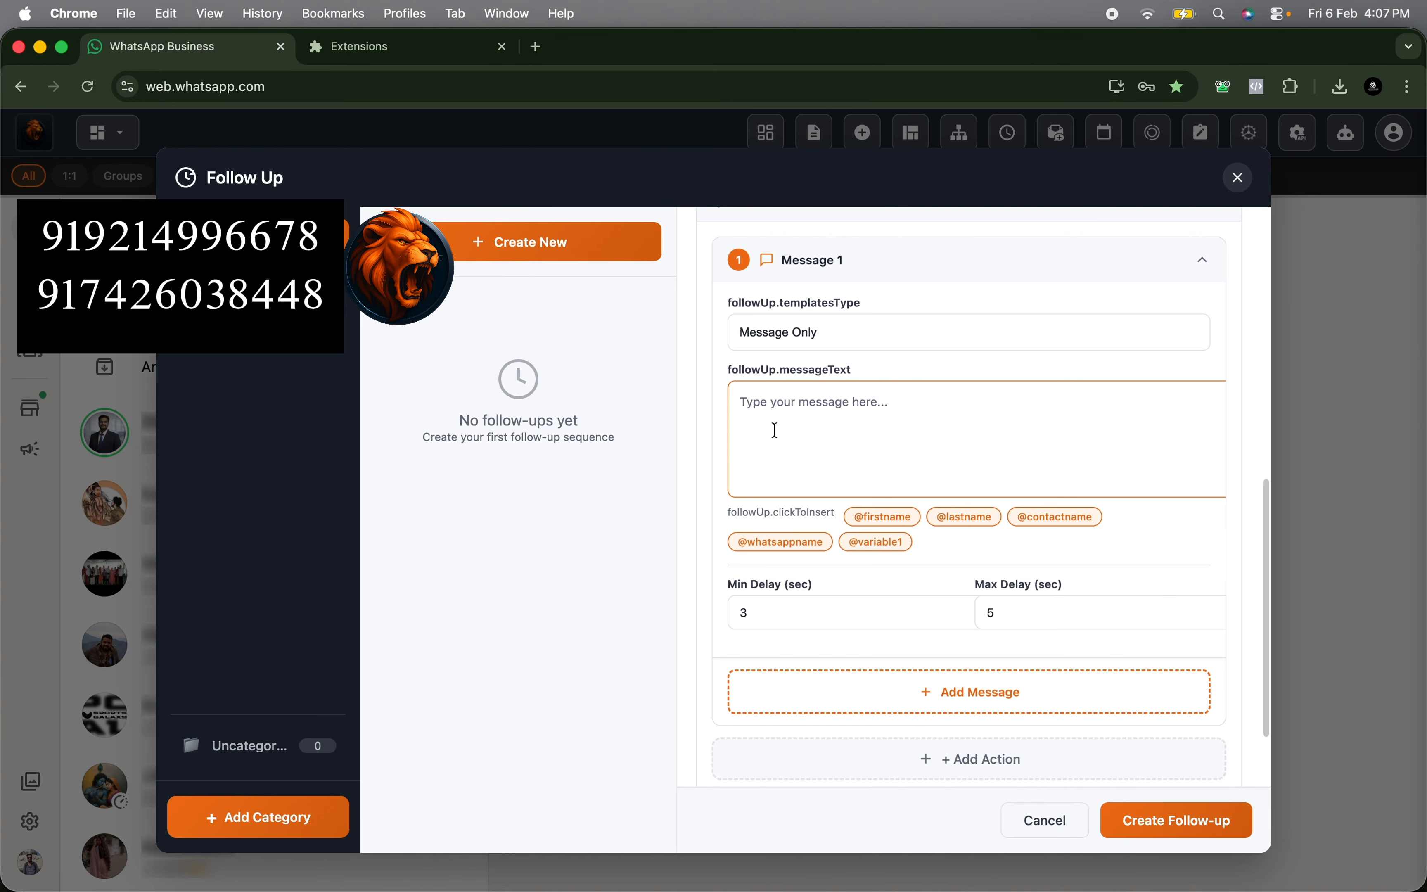
pyautogui.write('hello follow up')
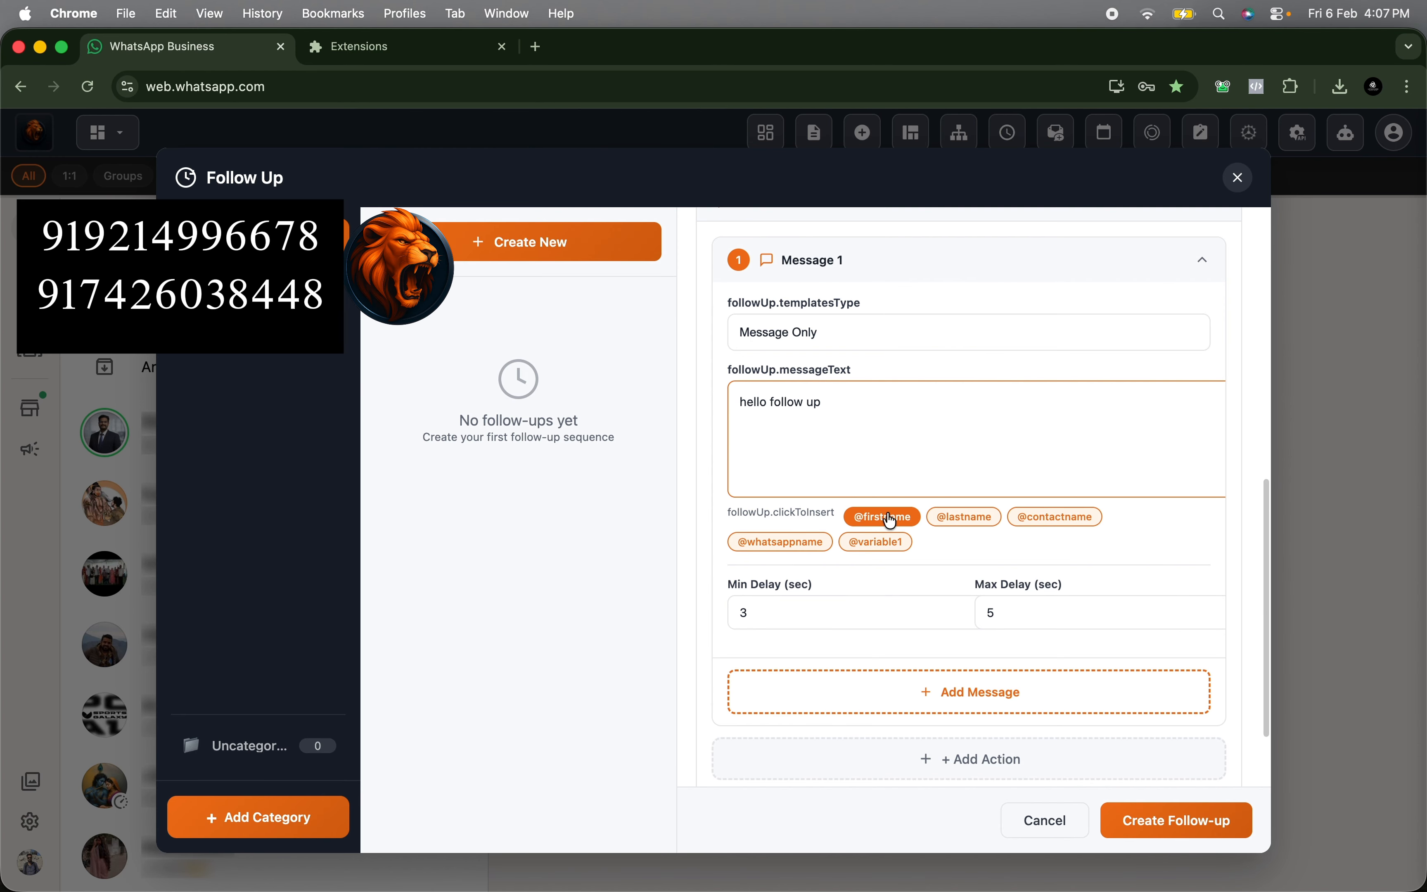
pyautogui.click(908, 519)
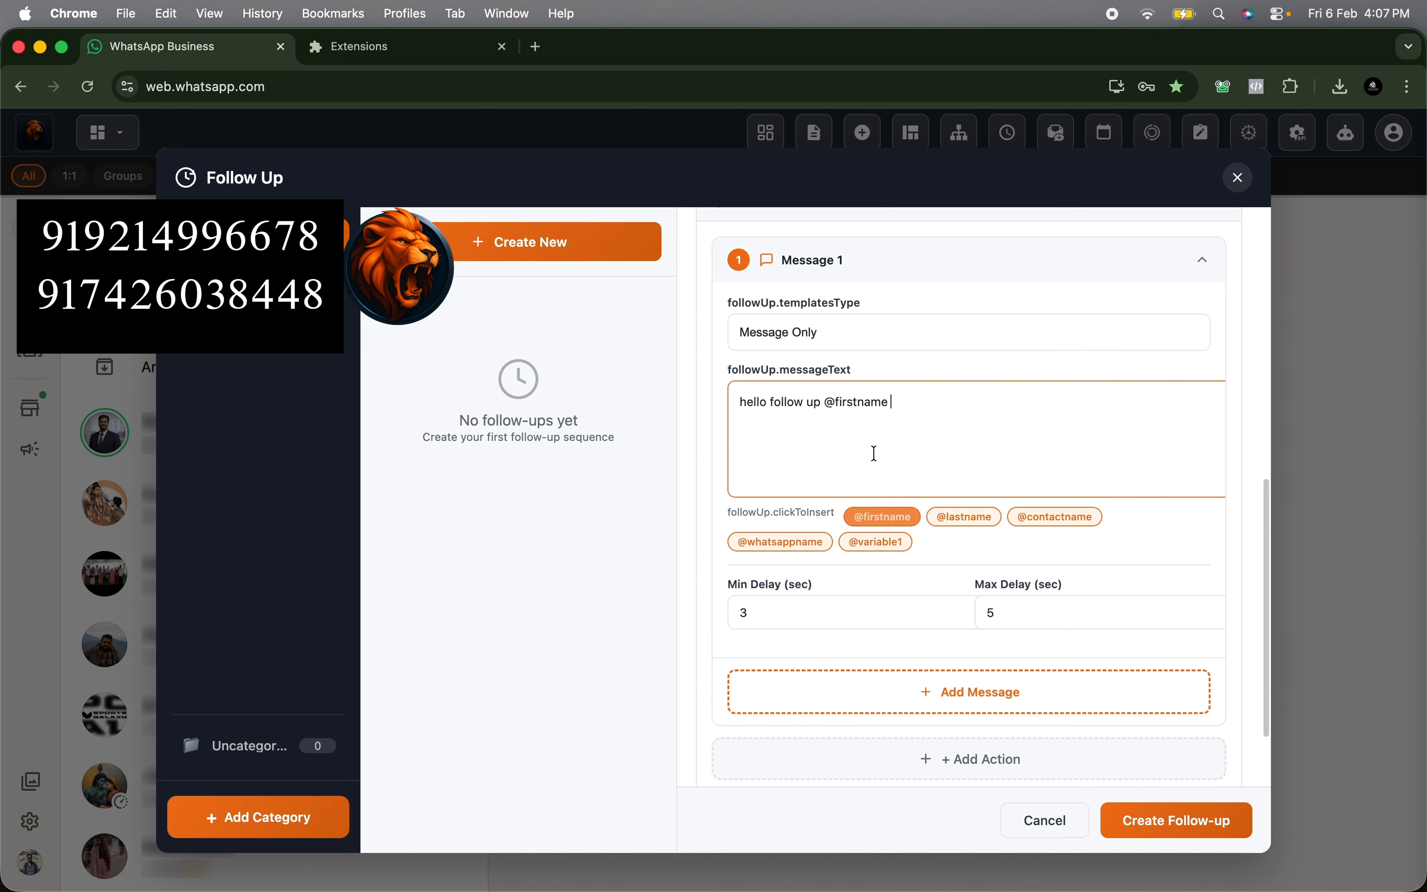
# - Create the follow-up with the On Enter trigger and close the Follow Up window
pyautogui.scroll(9, 950, 402)
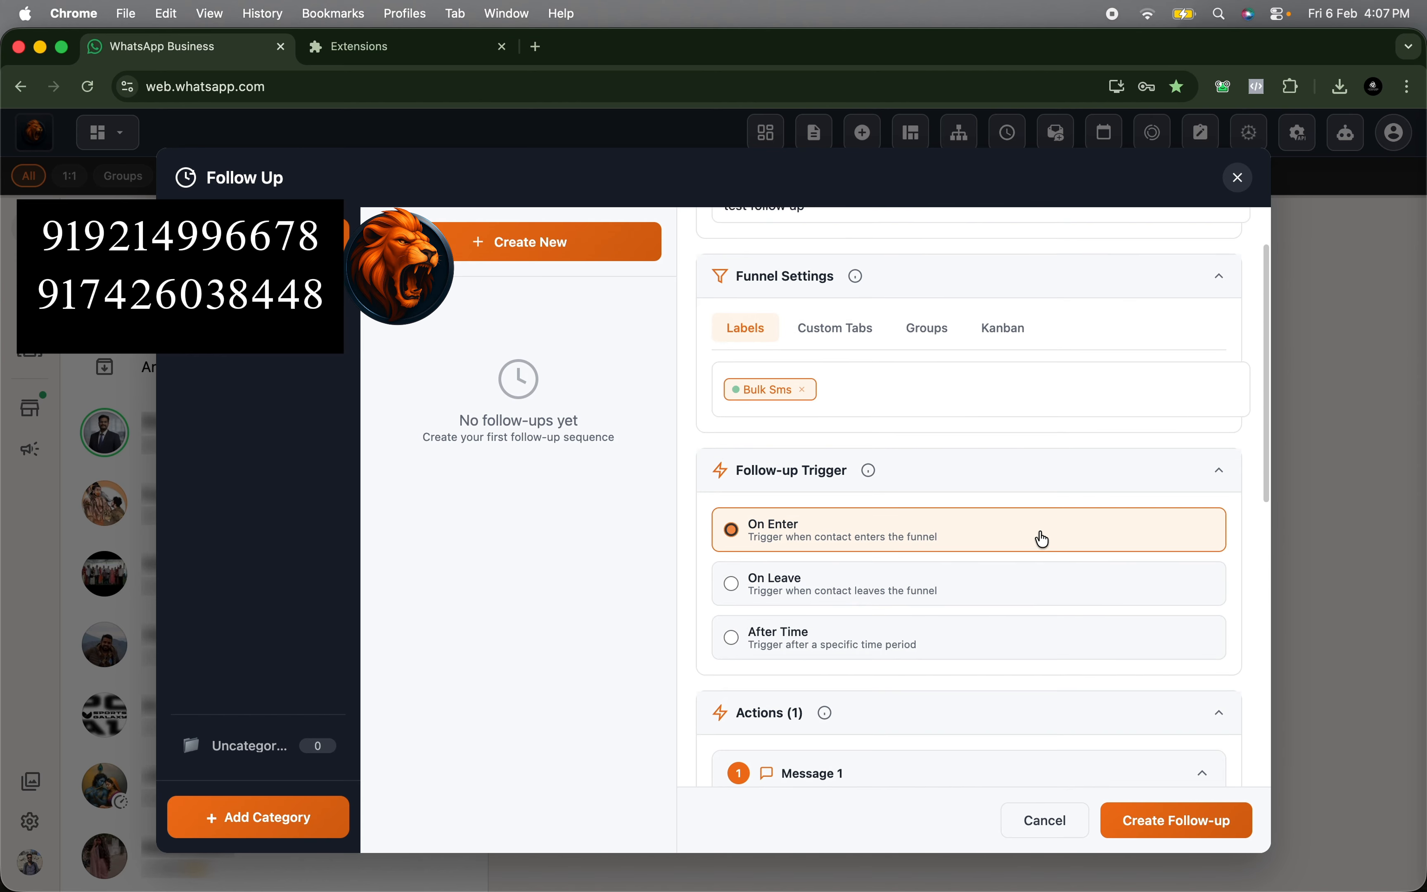
pyautogui.click(1176, 819)
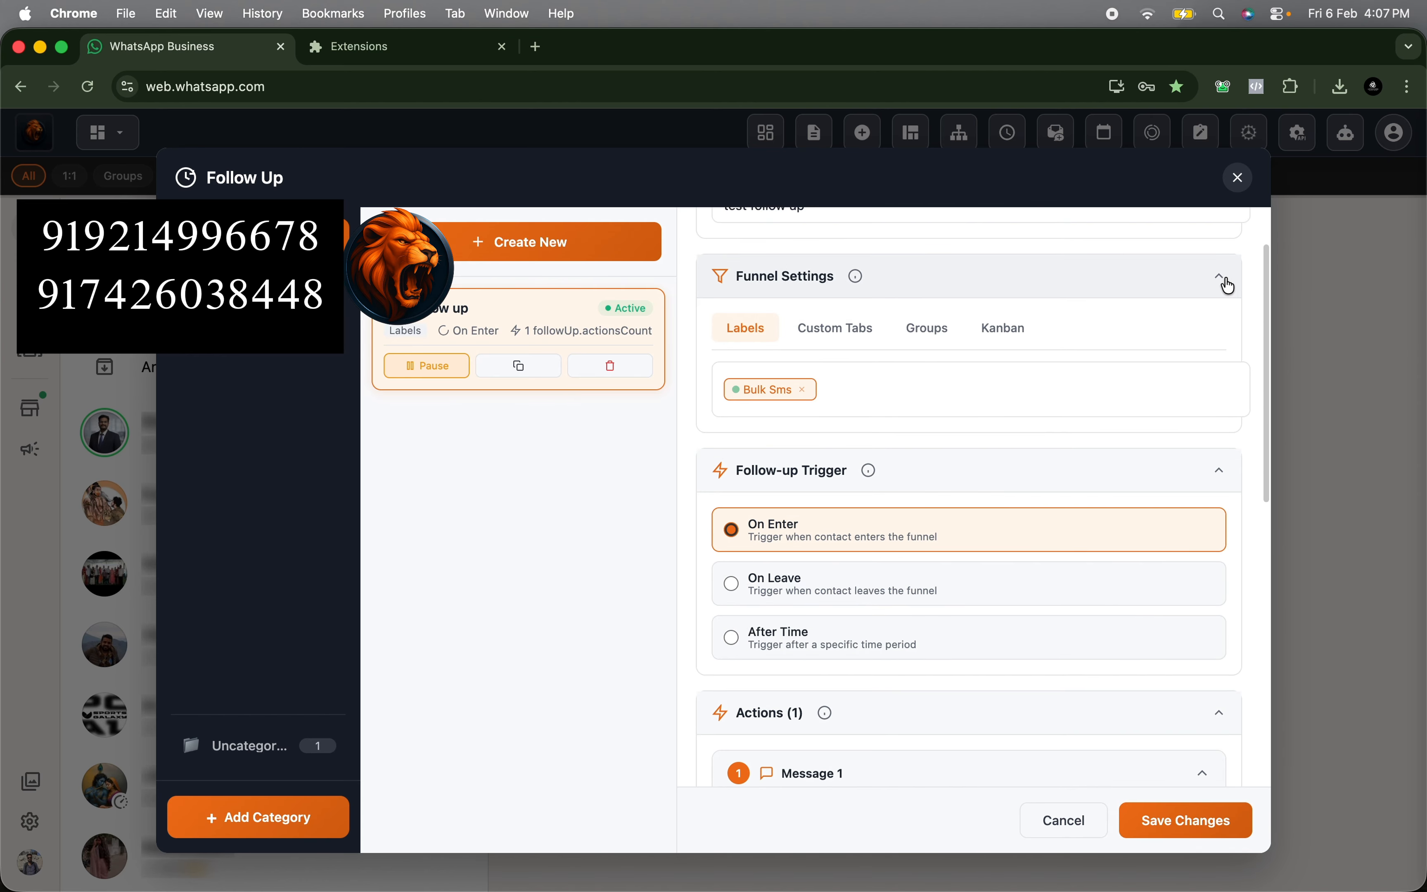
pyautogui.click(1238, 178)
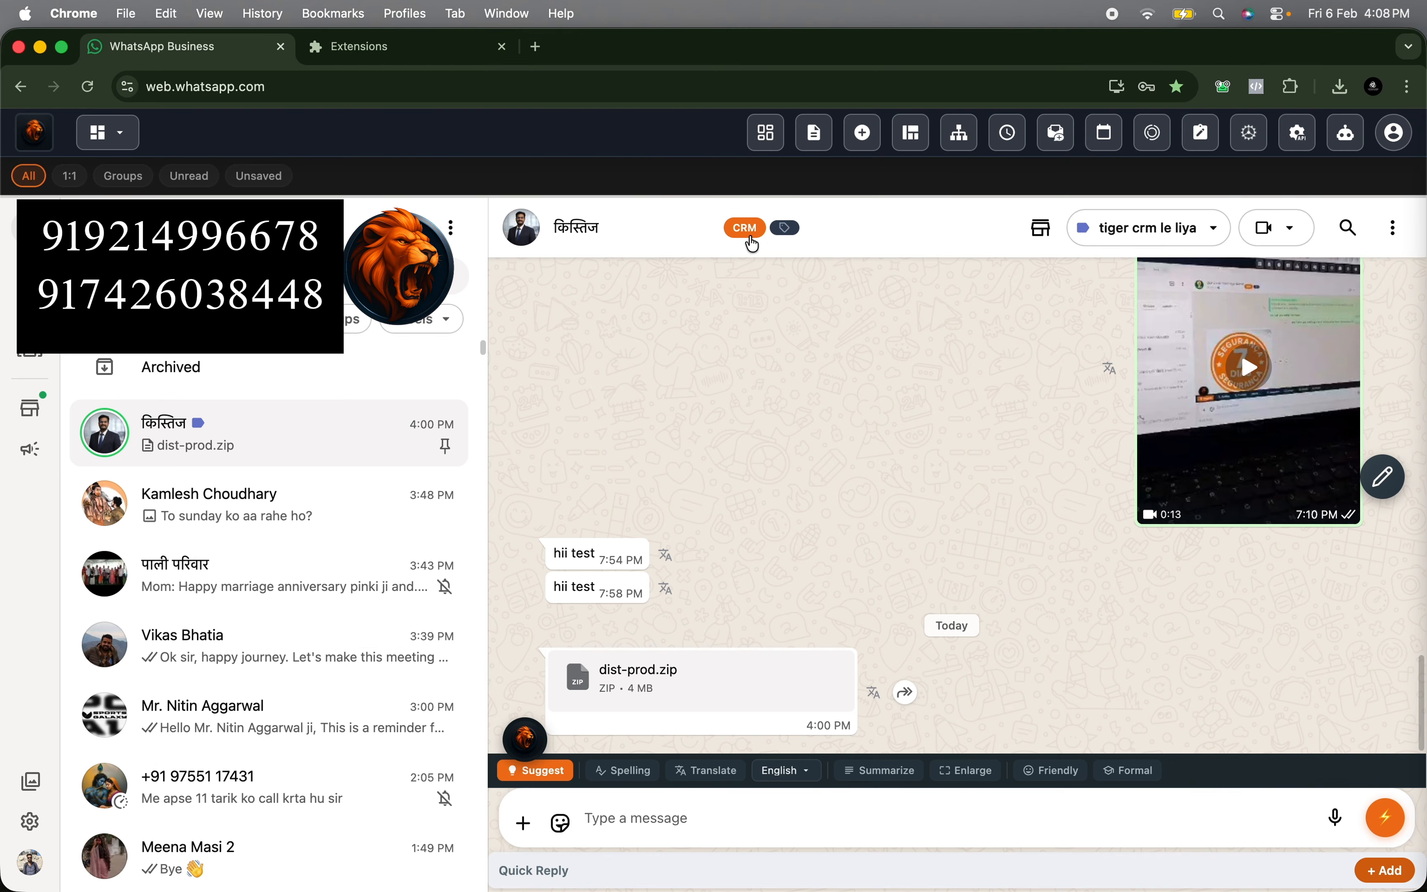
# - Add the Bulk Sms label to the open chat and check the follow-up message in the conversation
pyautogui.click(790, 227)
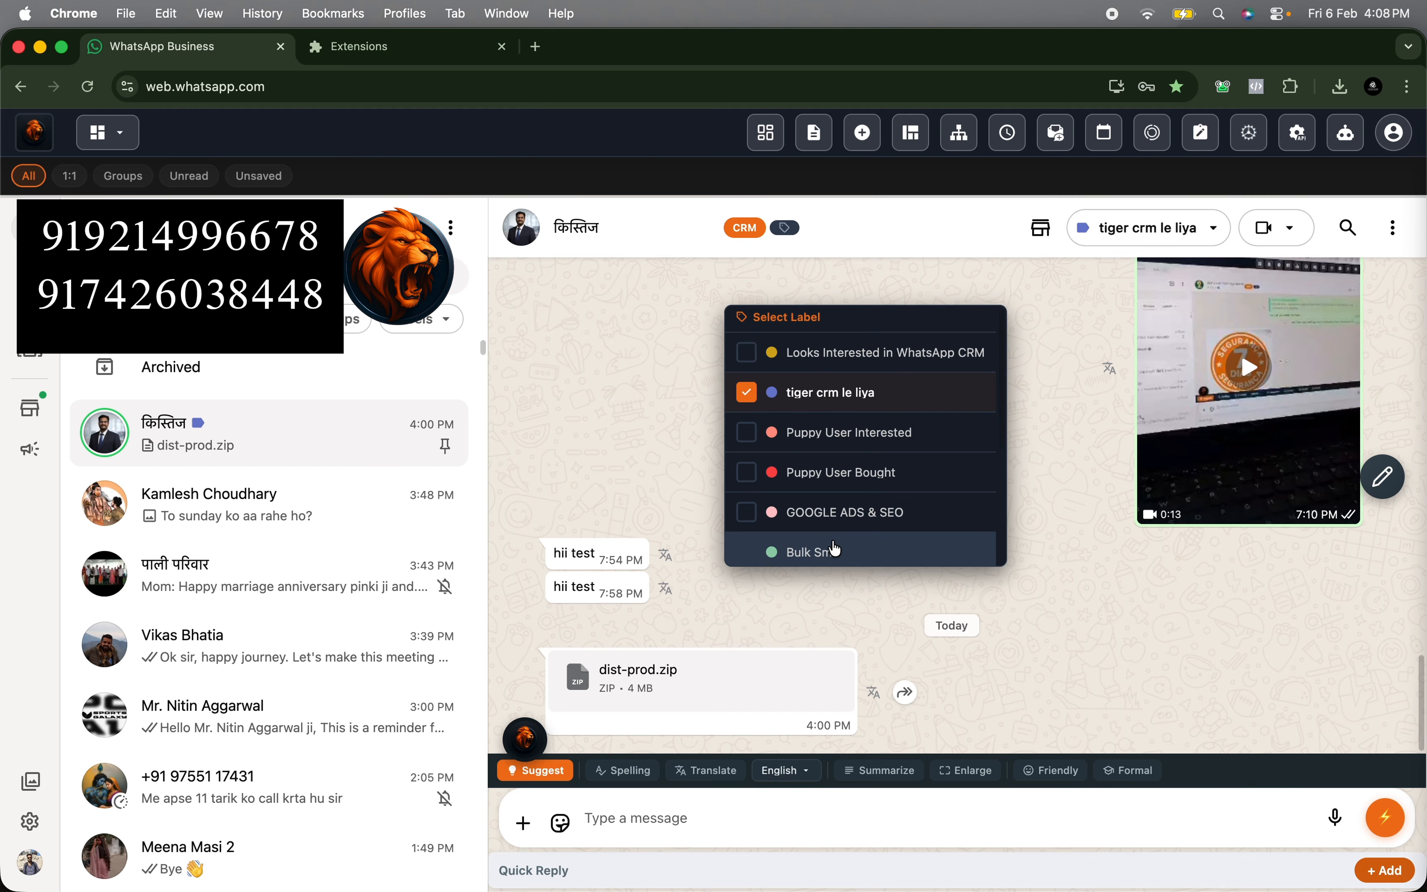
pyautogui.click(800, 557)
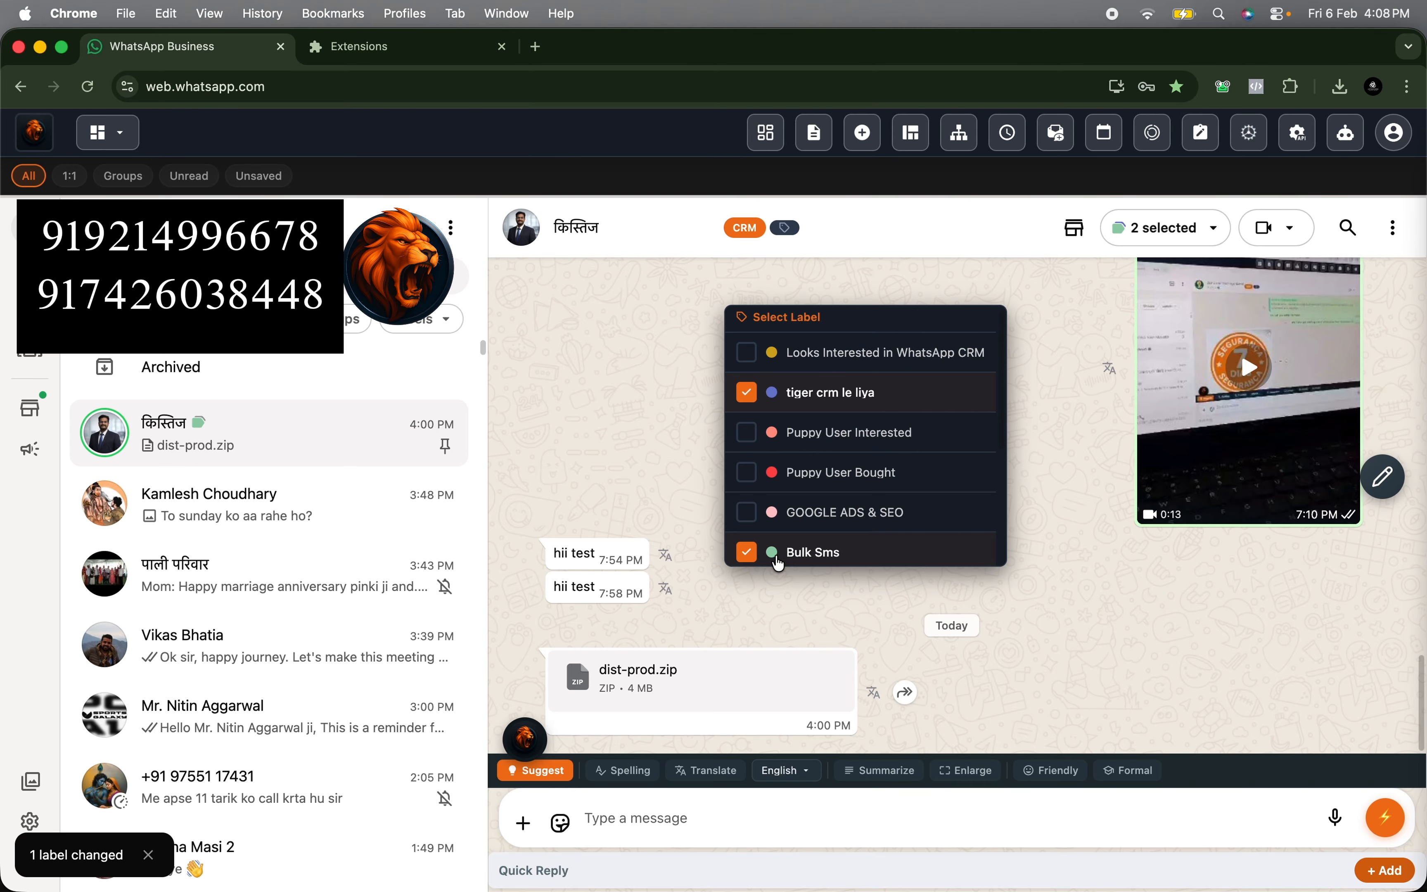
pyautogui.click(943, 618)
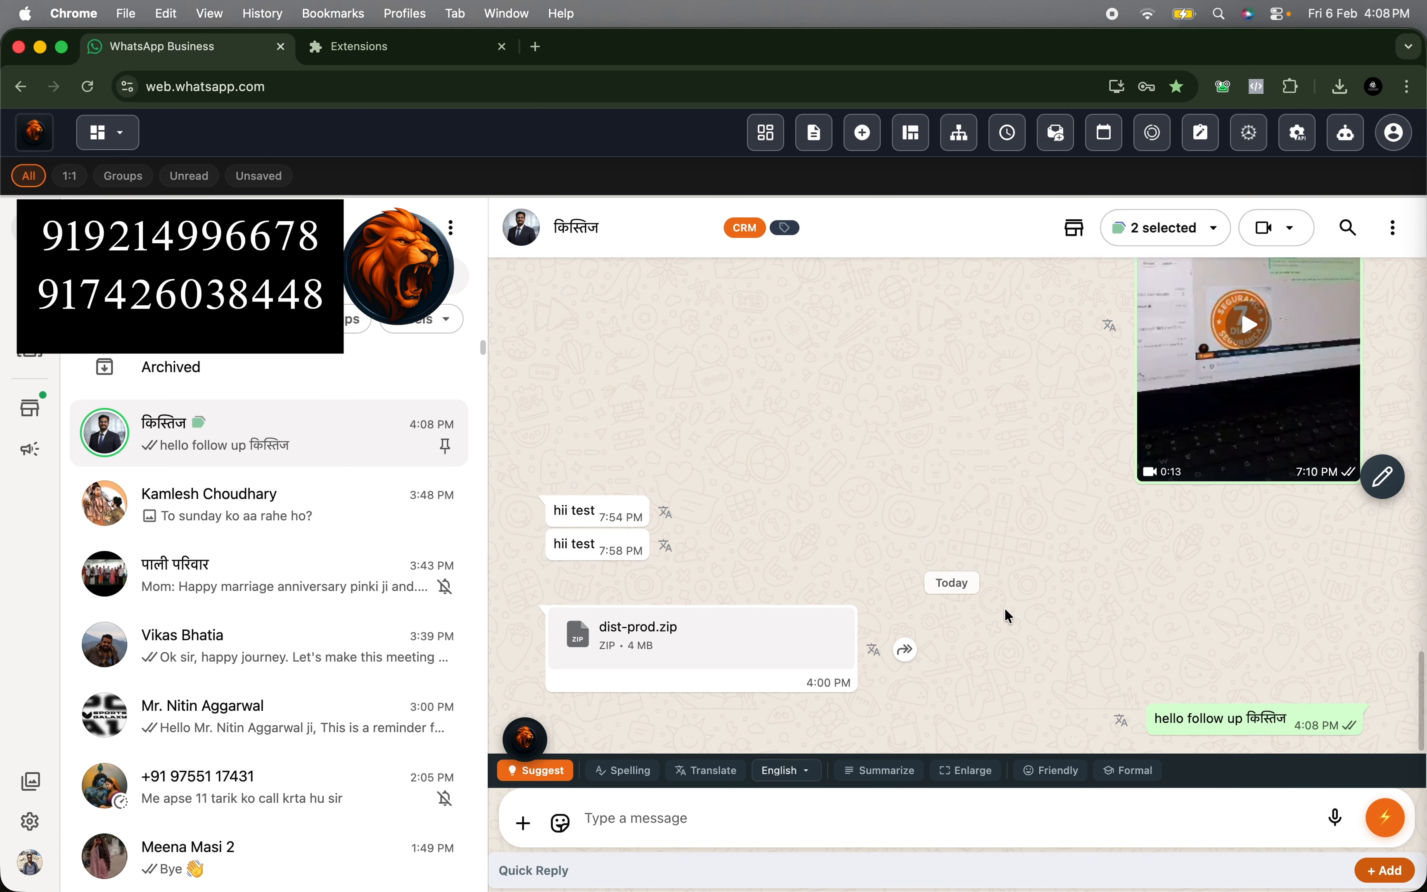
pyautogui.moveTo(1154, 719); pyautogui.dragTo(1243, 719)
pyautogui.click(1206, 685)
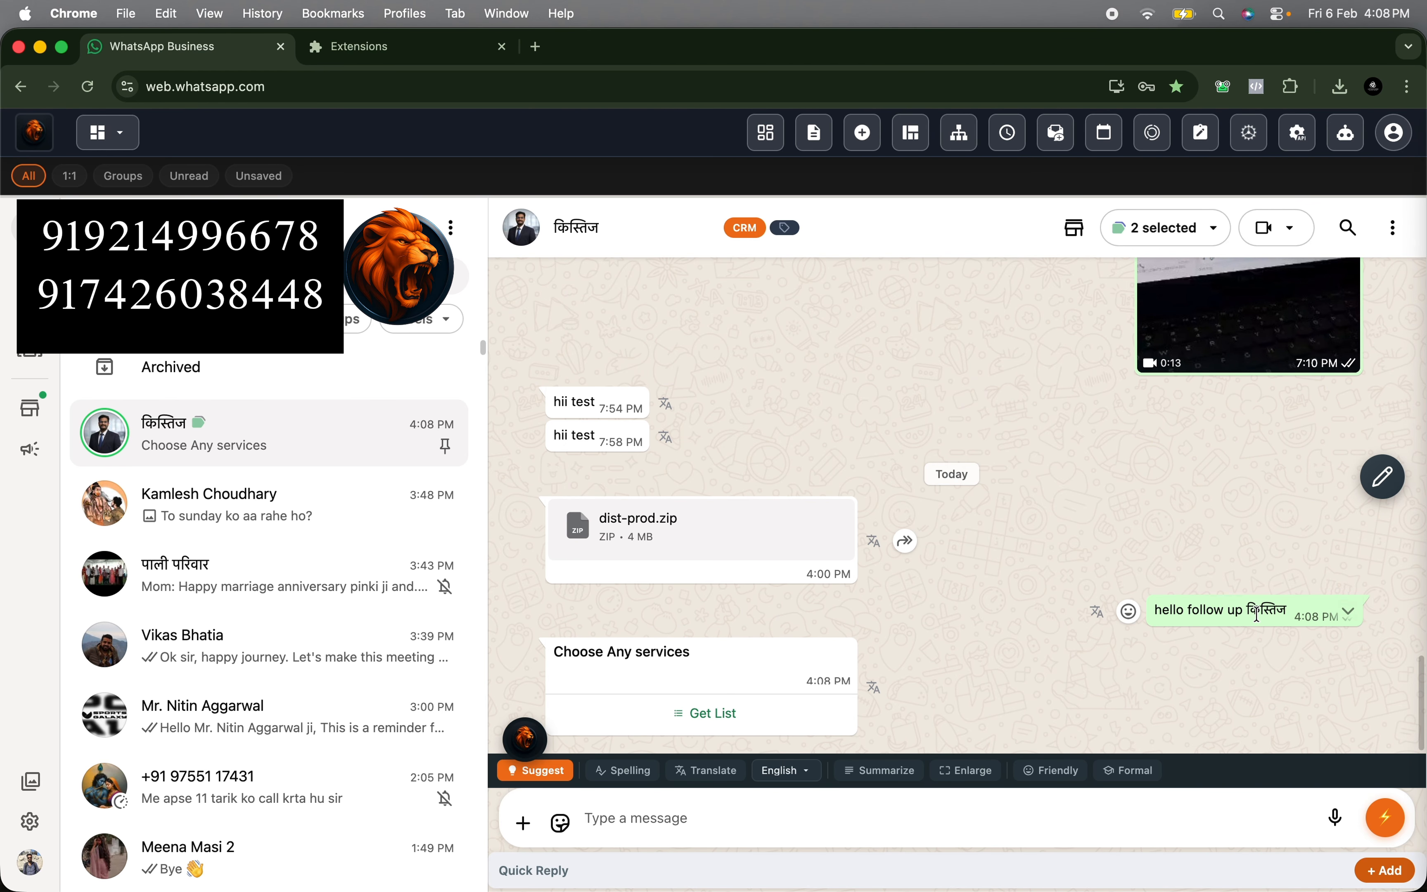
# - Reopen the test follow-up and set its trigger to On Leave, keeping the Bulk Sms label
pyautogui.click(1002, 138)
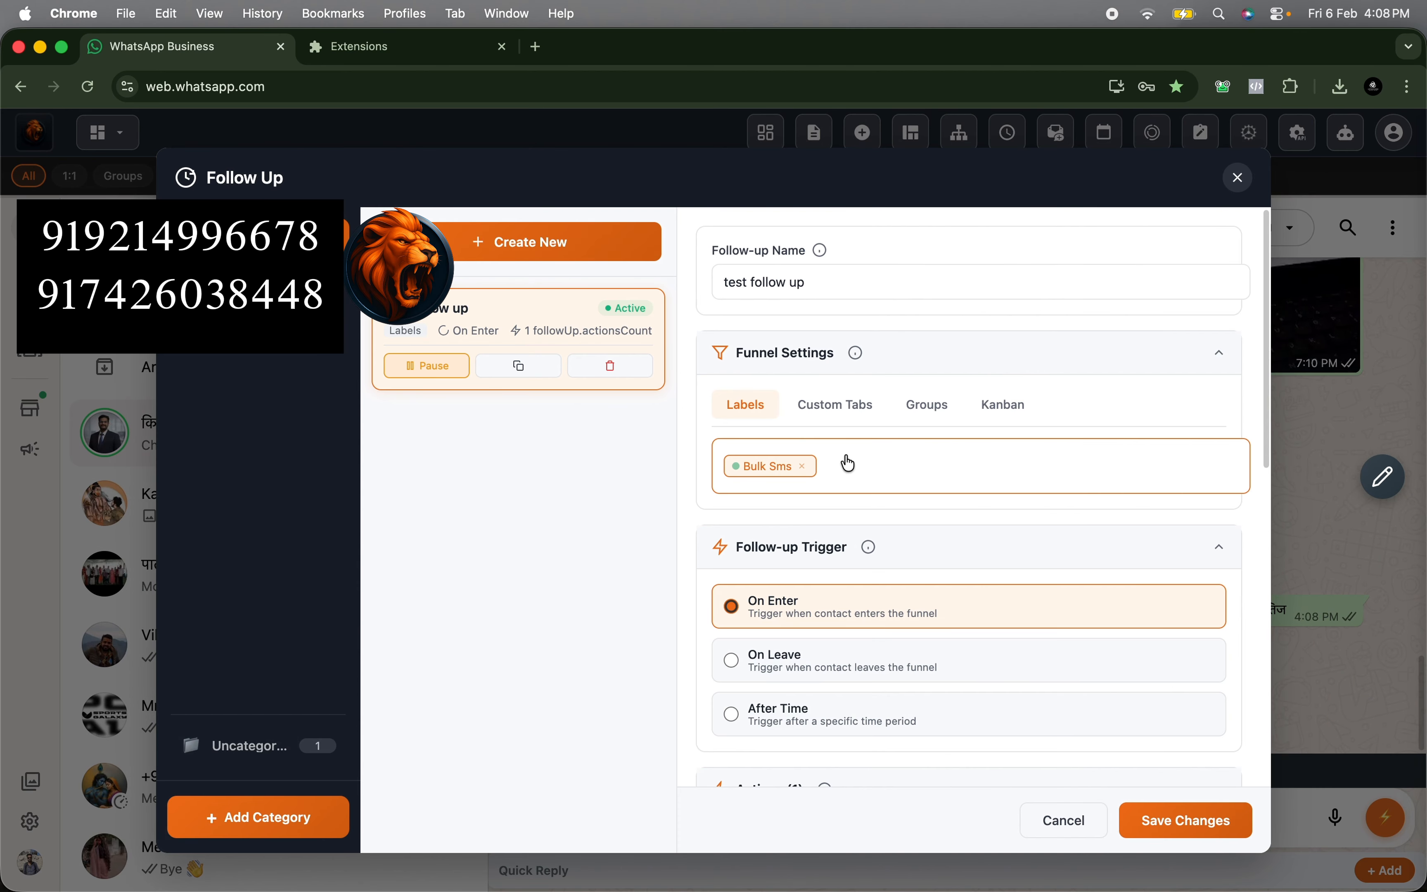
pyautogui.click(775, 663)
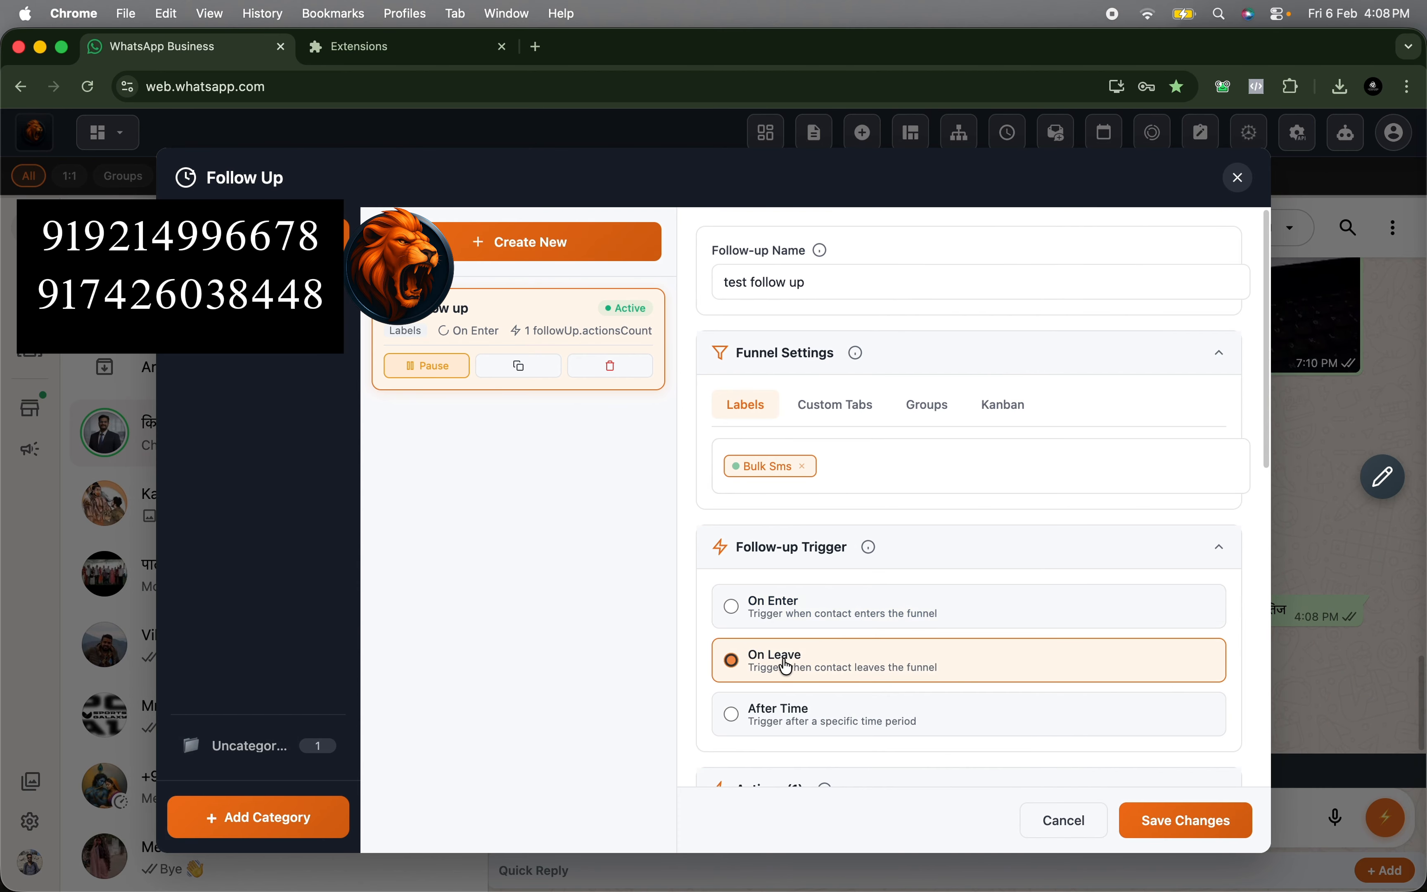
pyautogui.click(763, 490)
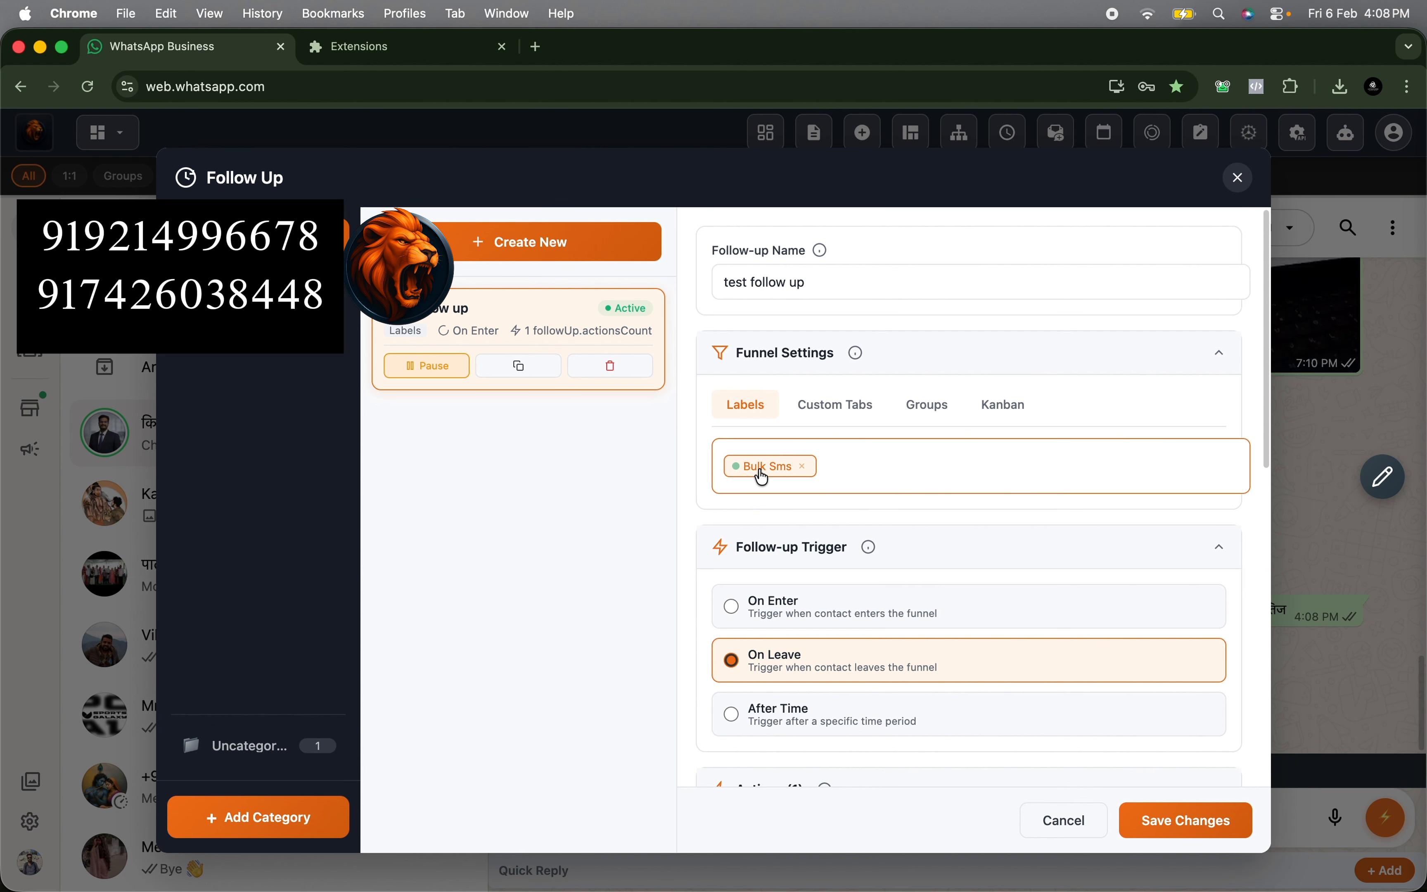
pyautogui.scroll(-5, 898, 669)
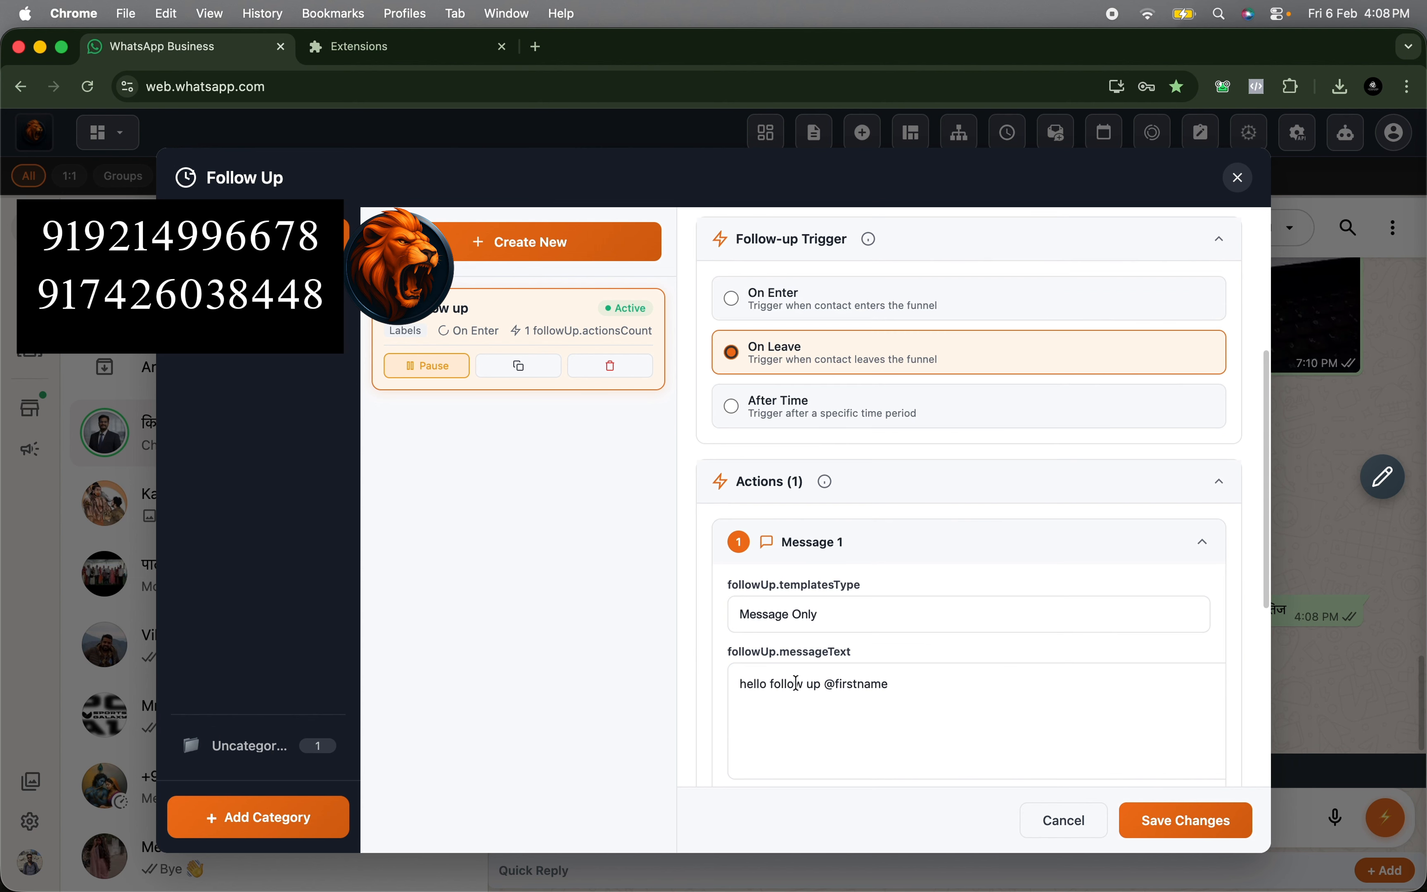
pyautogui.click(764, 682)
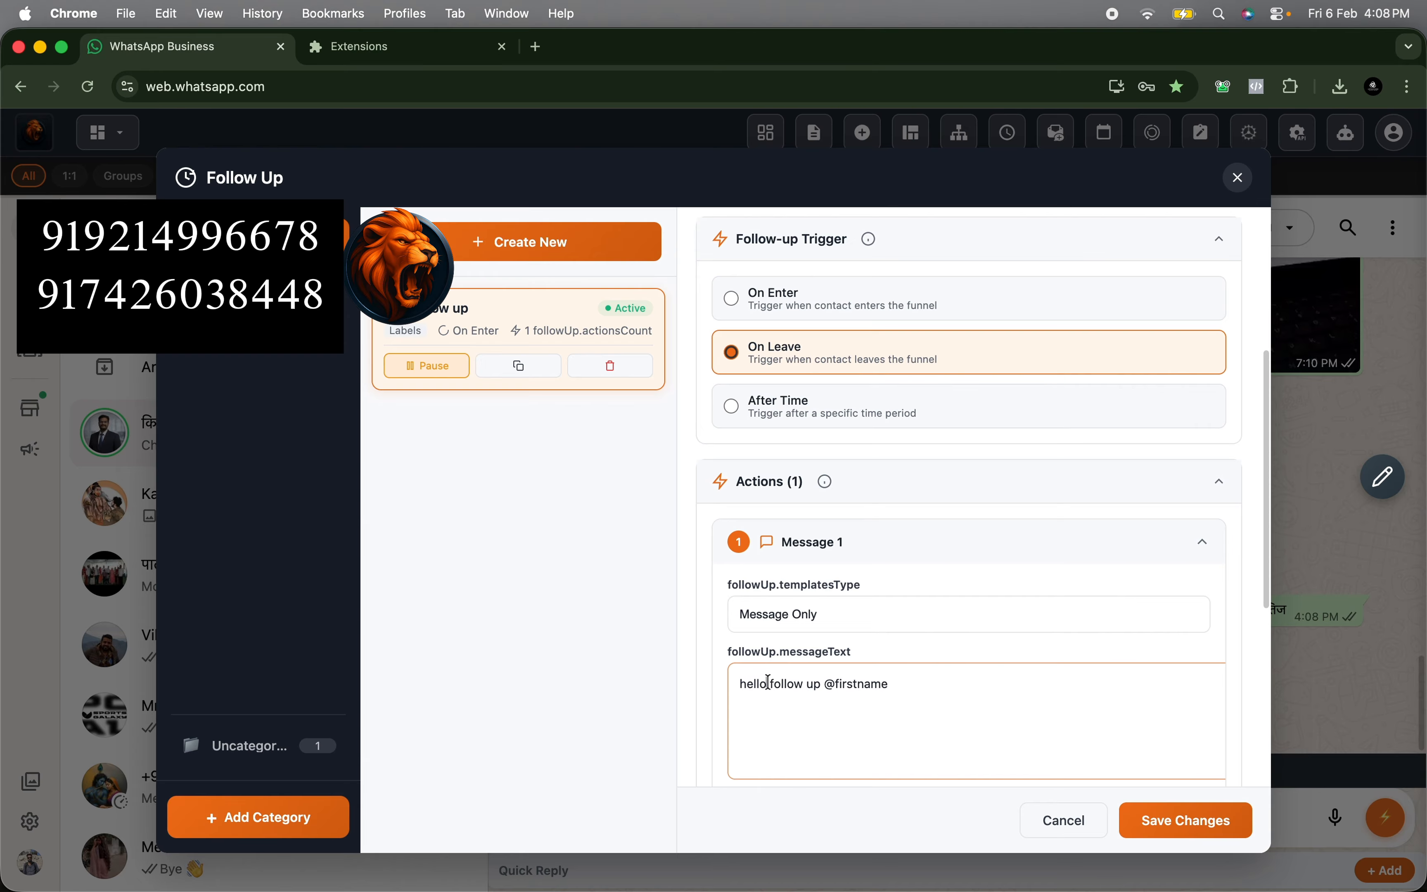
pyautogui.write('you just left')
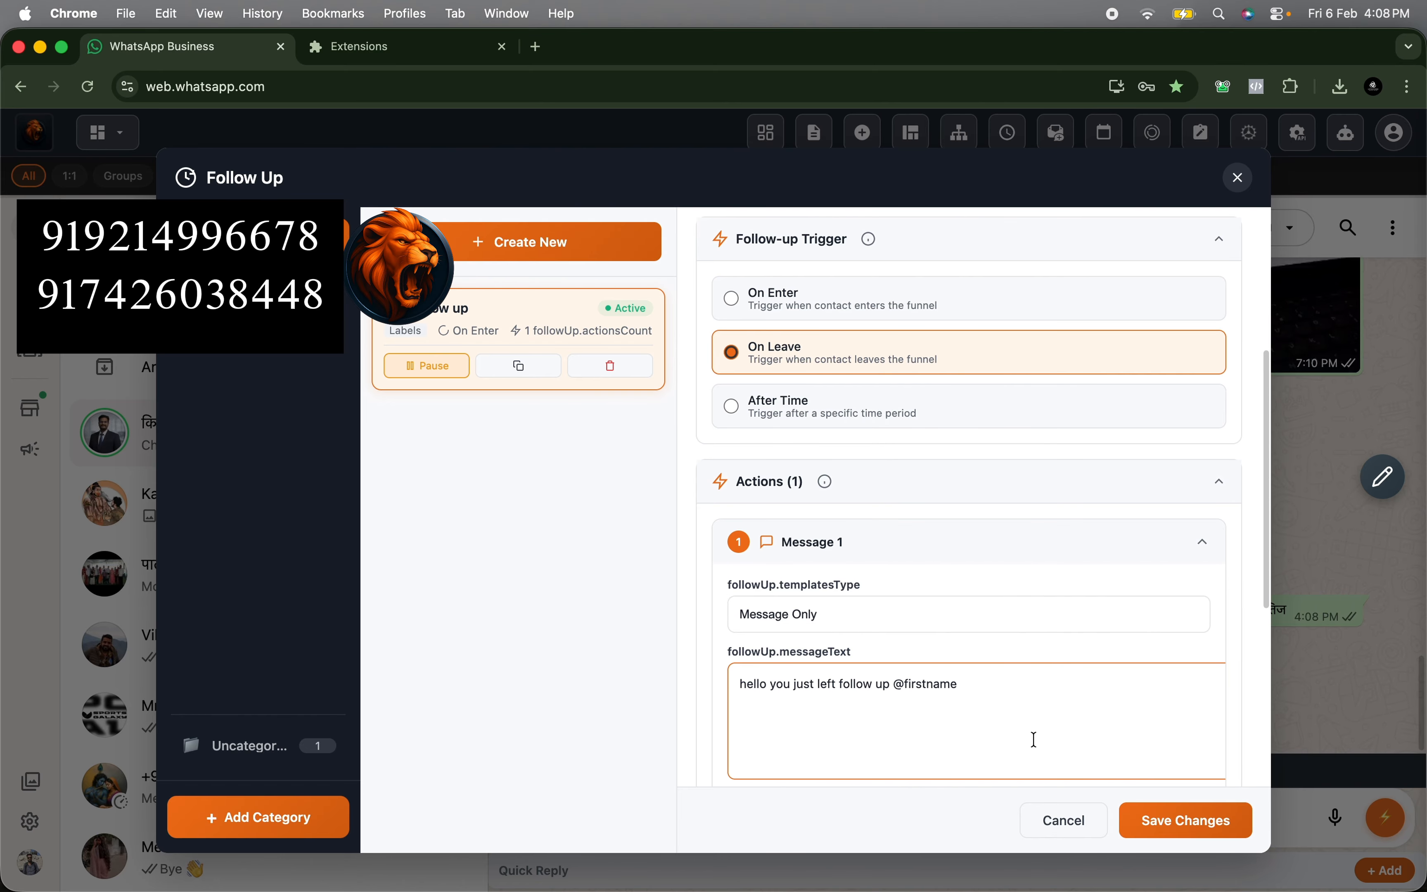
pyautogui.click(1140, 822)
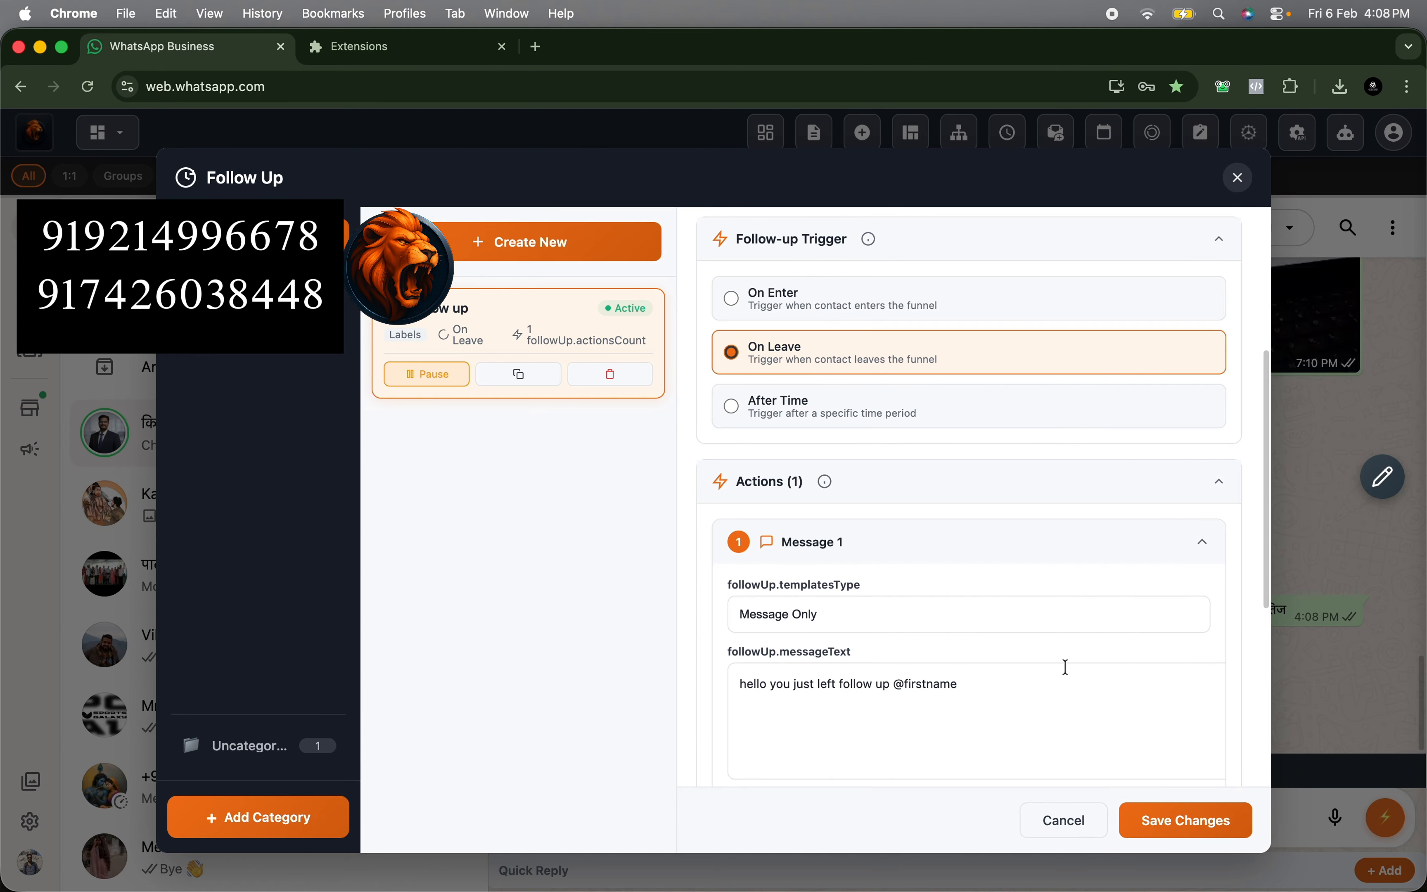
pyautogui.click(1237, 178)
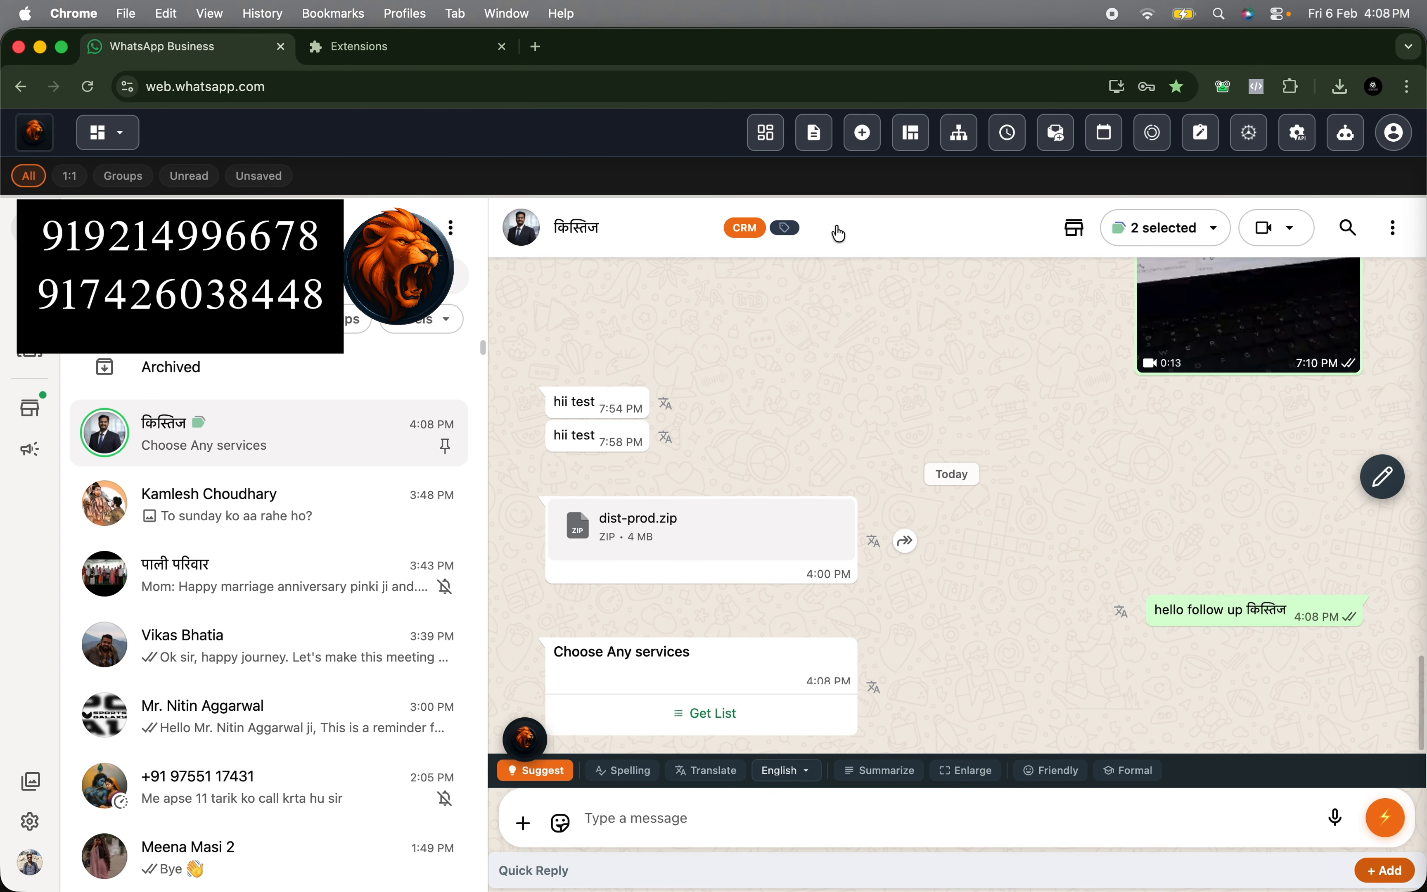
# - Remove the Bulk Sms label from the open chat and check the latest follow-up message in the conversation
pyautogui.click(786, 229)
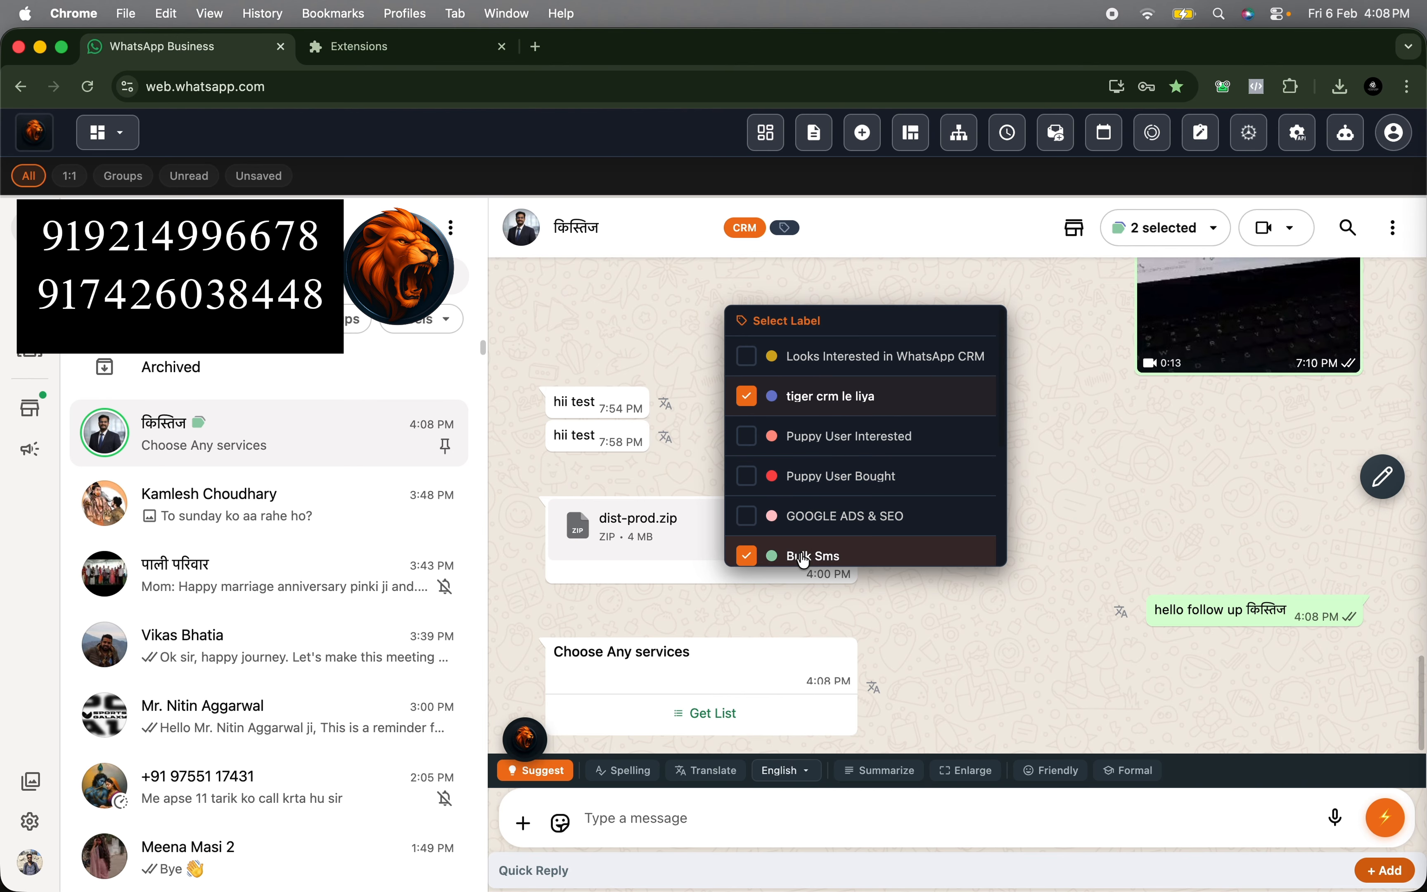
pyautogui.click(797, 555)
pyautogui.click(972, 644)
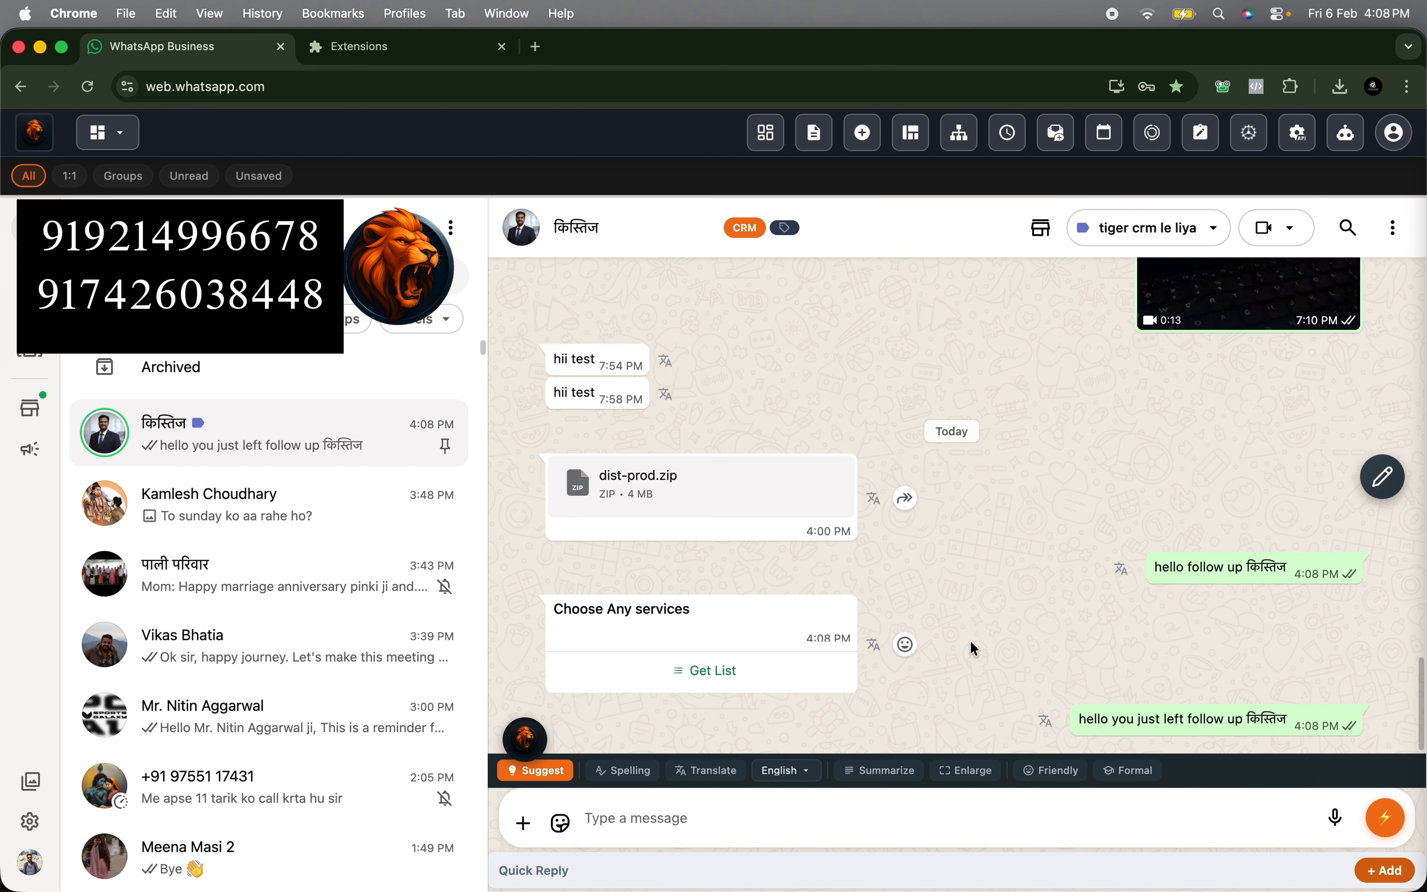
pyautogui.moveTo(1079, 719); pyautogui.dragTo(1275, 720)
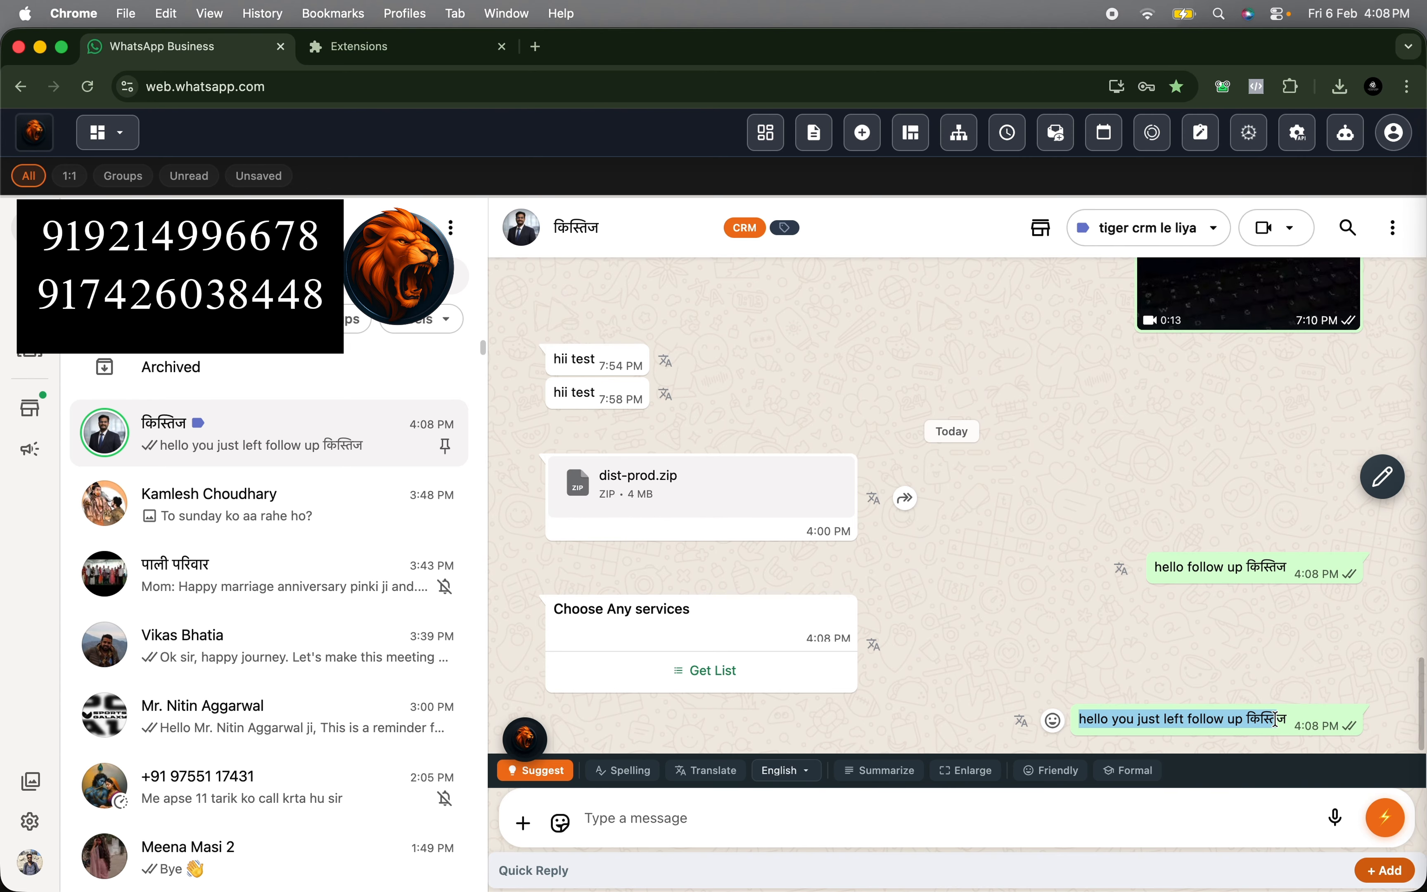
pyautogui.click(1192, 724)
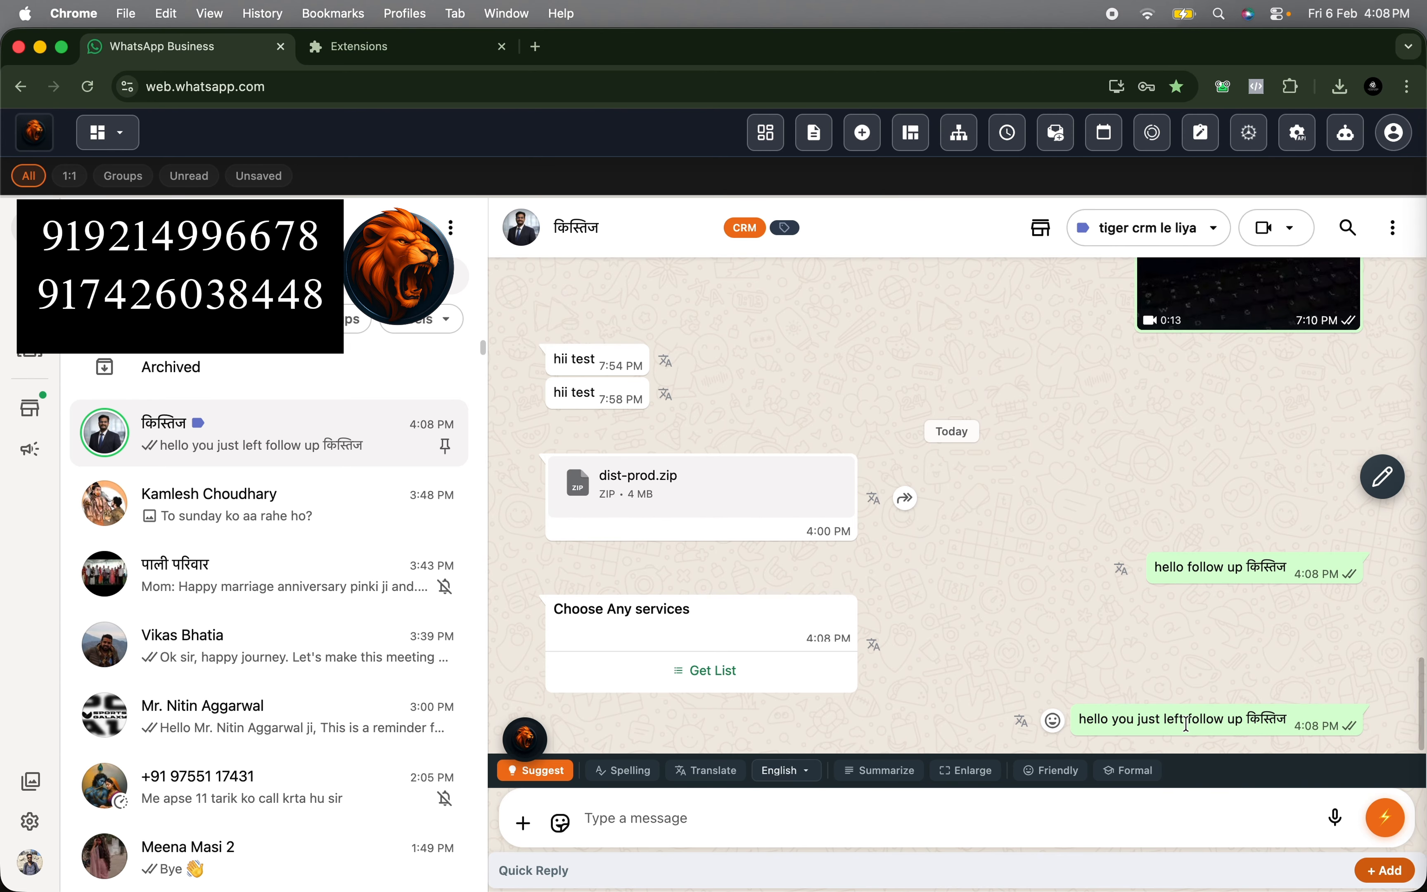
# - Reopen the test follow-up and set its trigger to After Time with a delay of 1 minute
pyautogui.moveTo(1186, 725); pyautogui.dragTo(1310, 731)
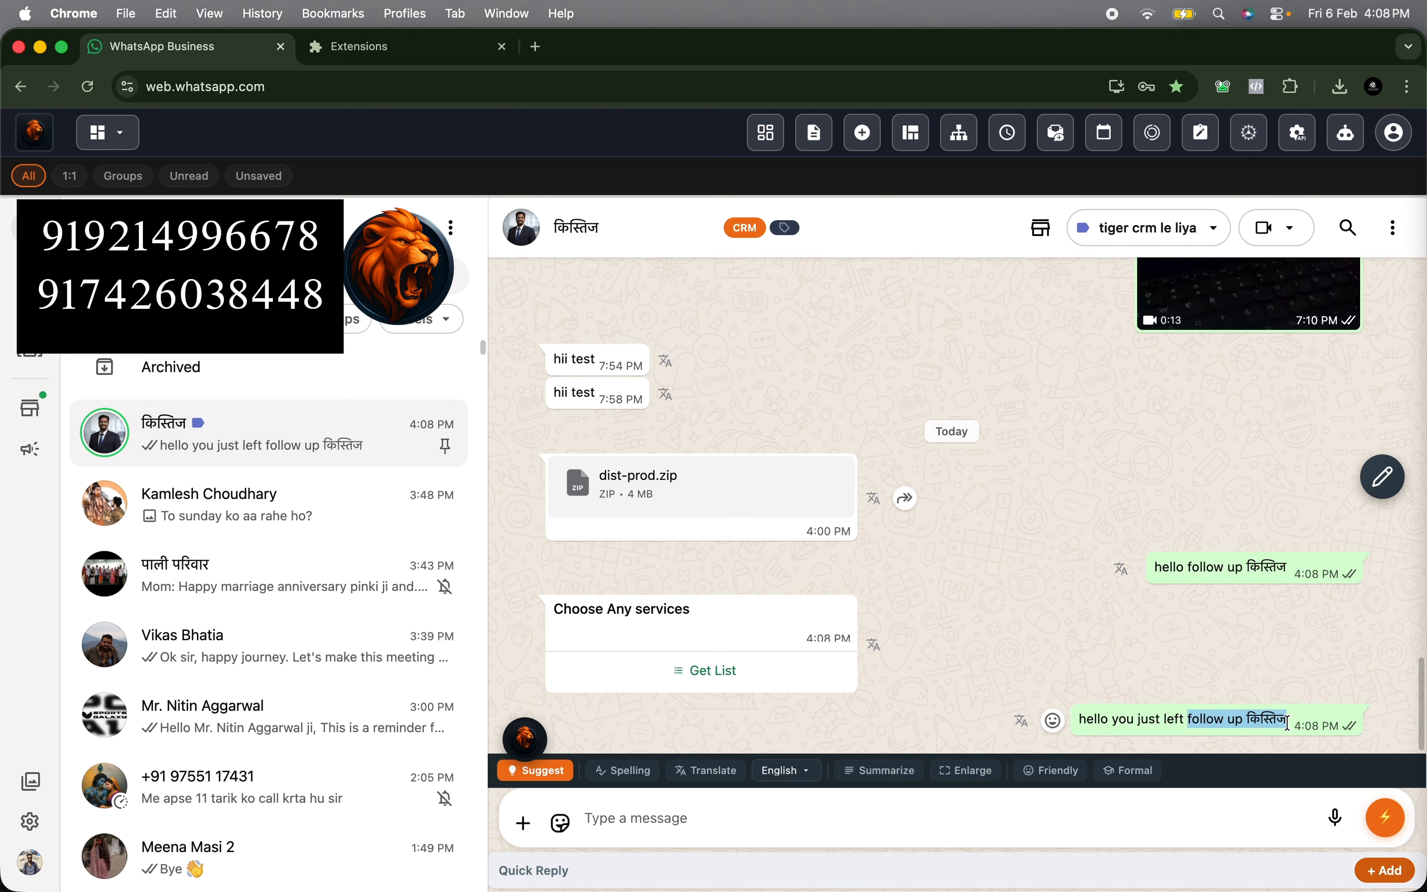
pyautogui.click(1013, 140)
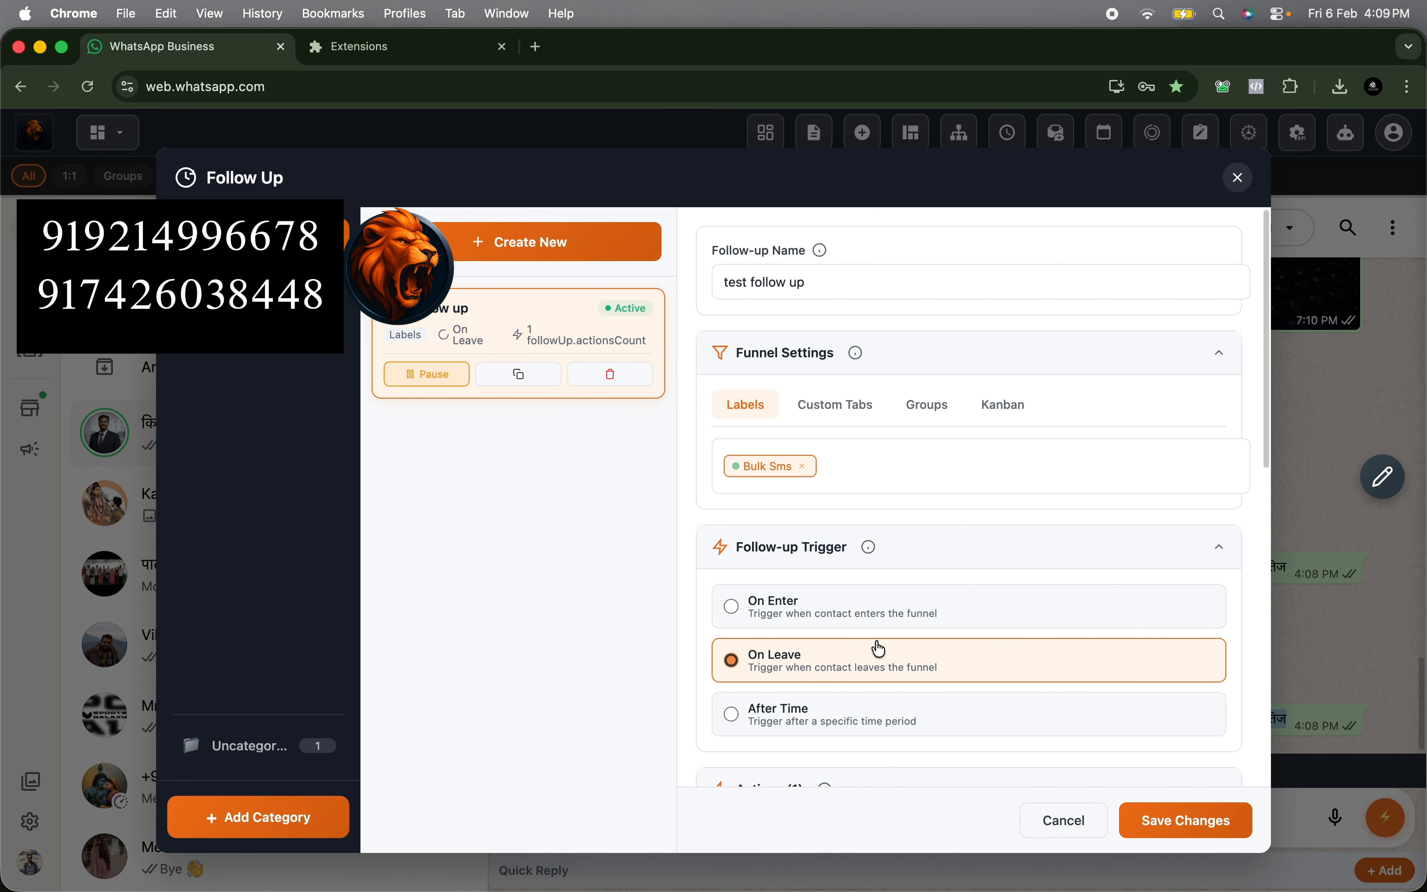
pyautogui.click(757, 714)
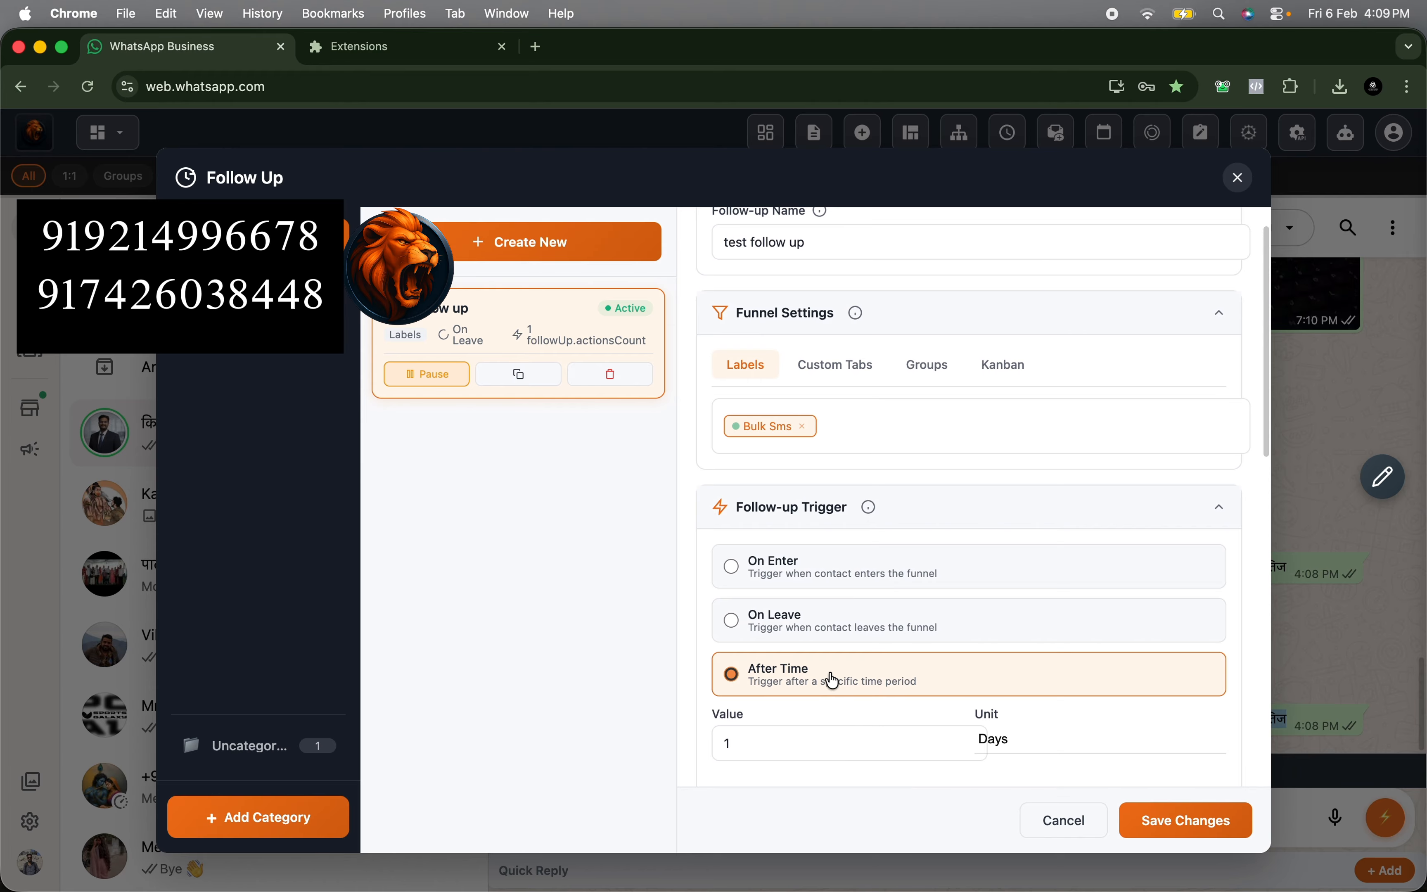
pyautogui.scroll(-2, 813, 673)
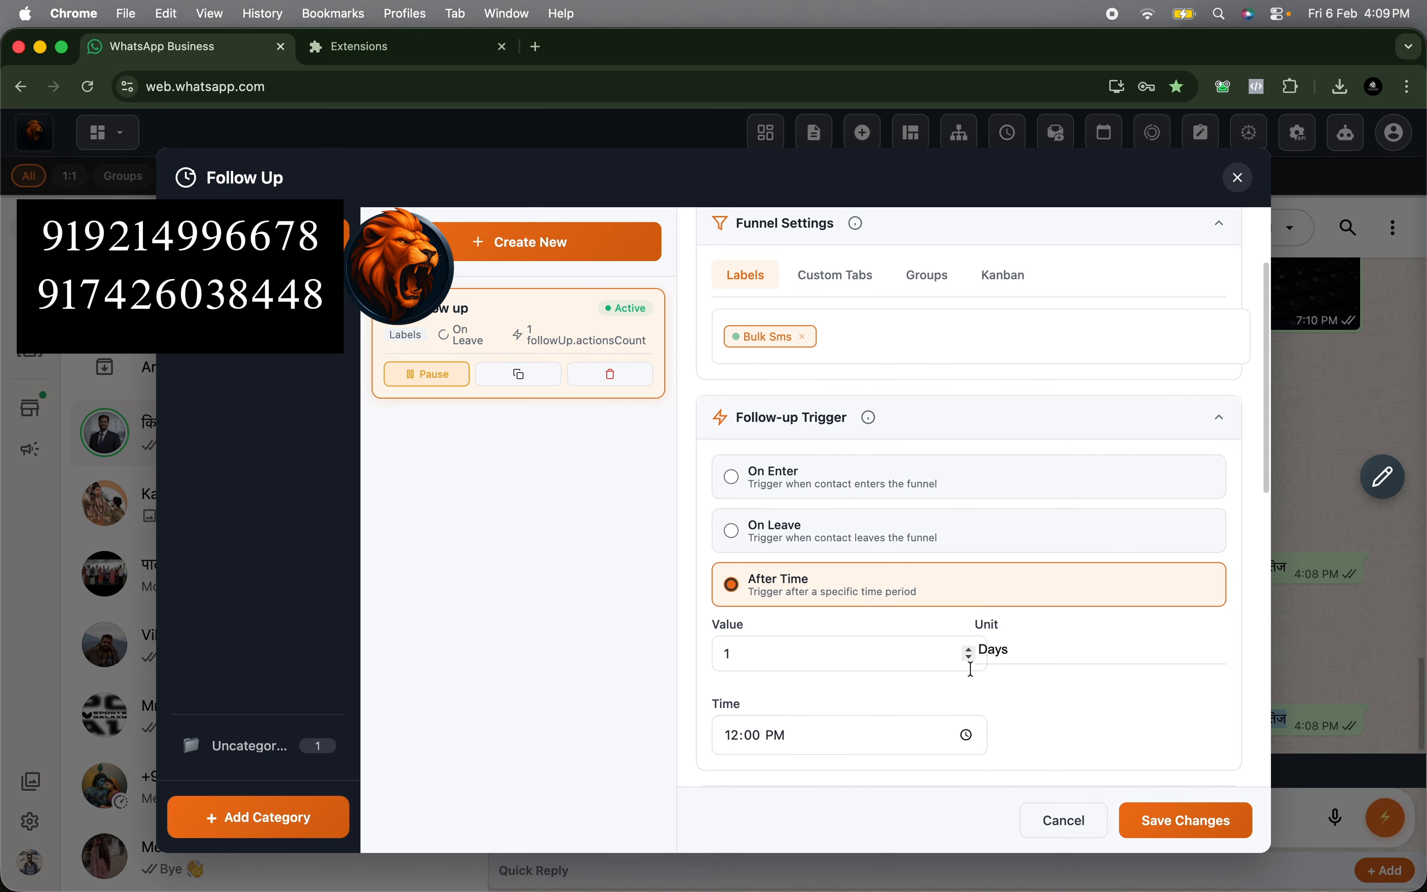
pyautogui.click(1002, 659)
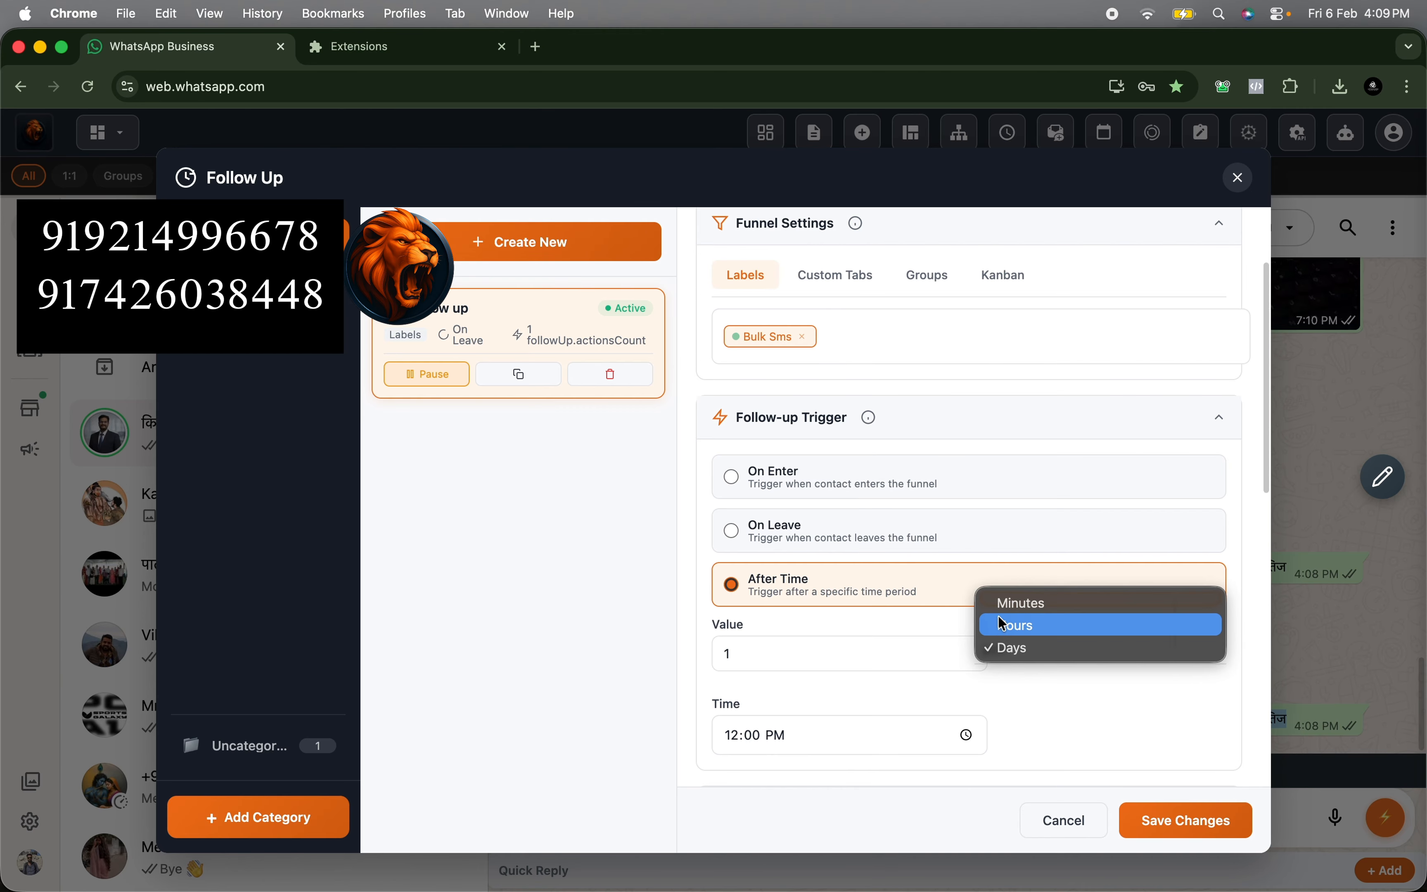
pyautogui.click(1014, 603)
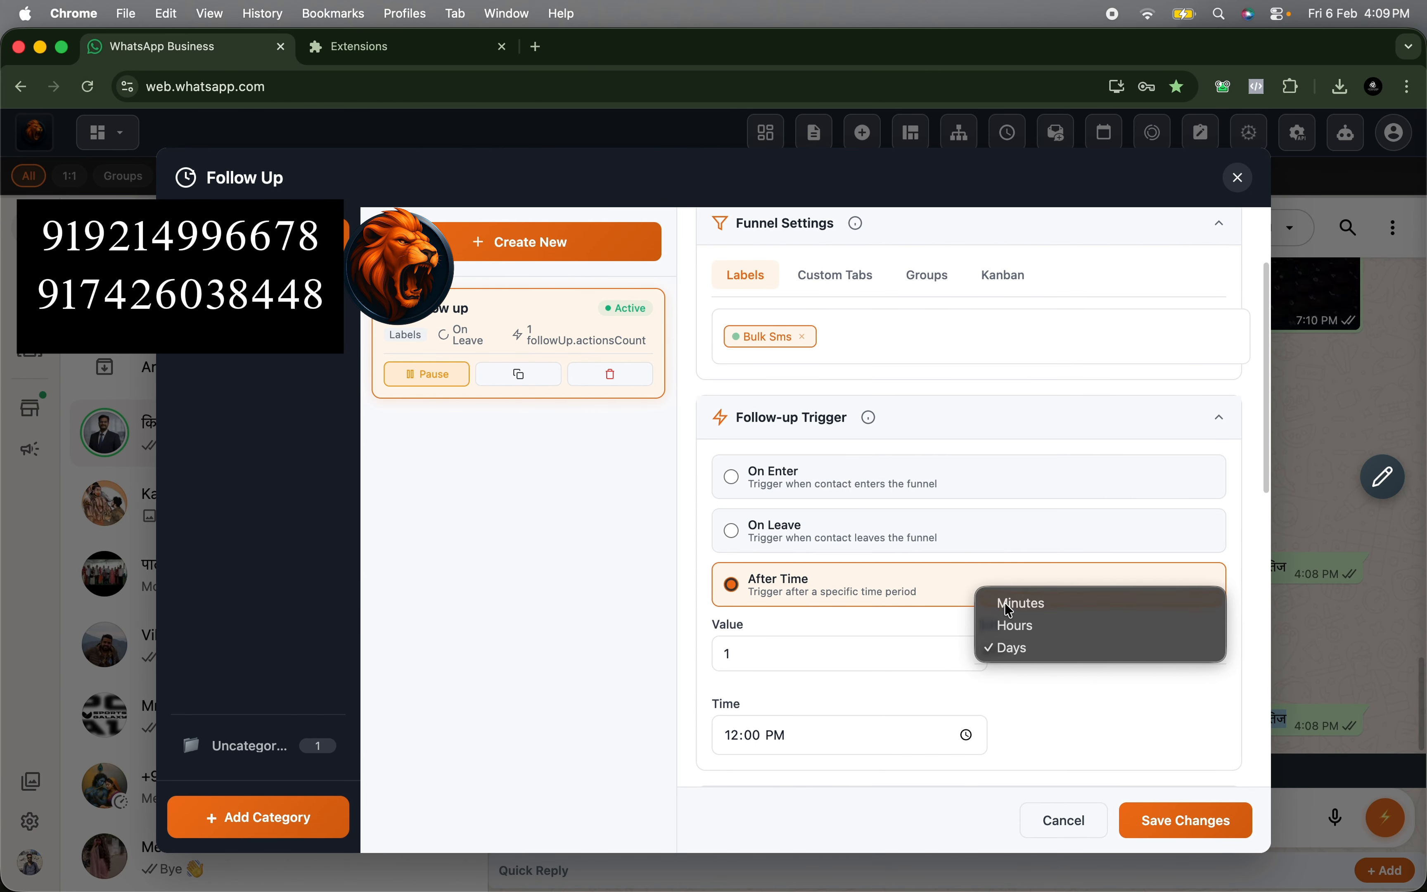
pyautogui.click(798, 662)
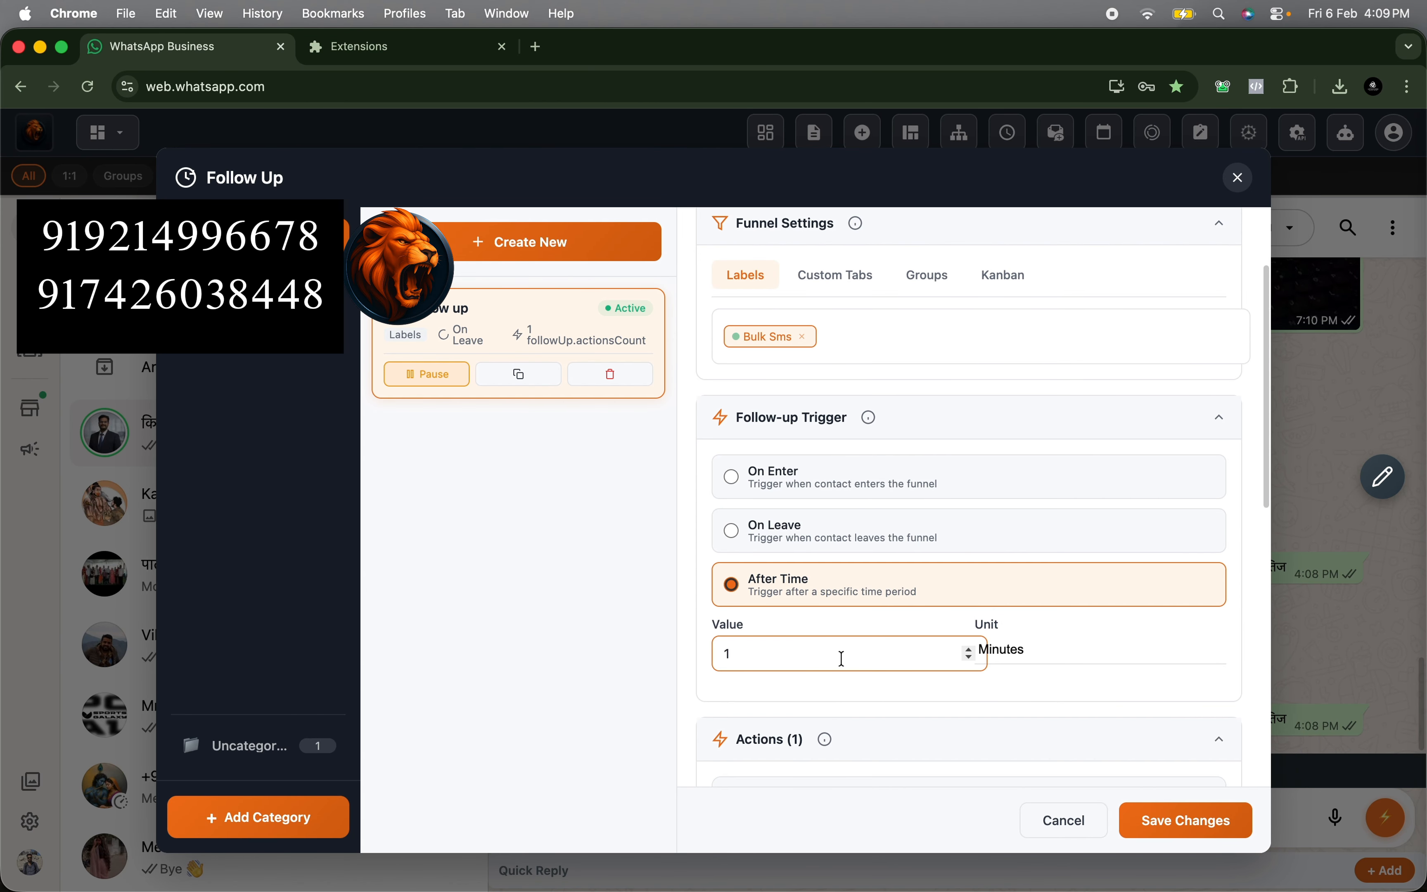
pyautogui.scroll(1, 814, 501)
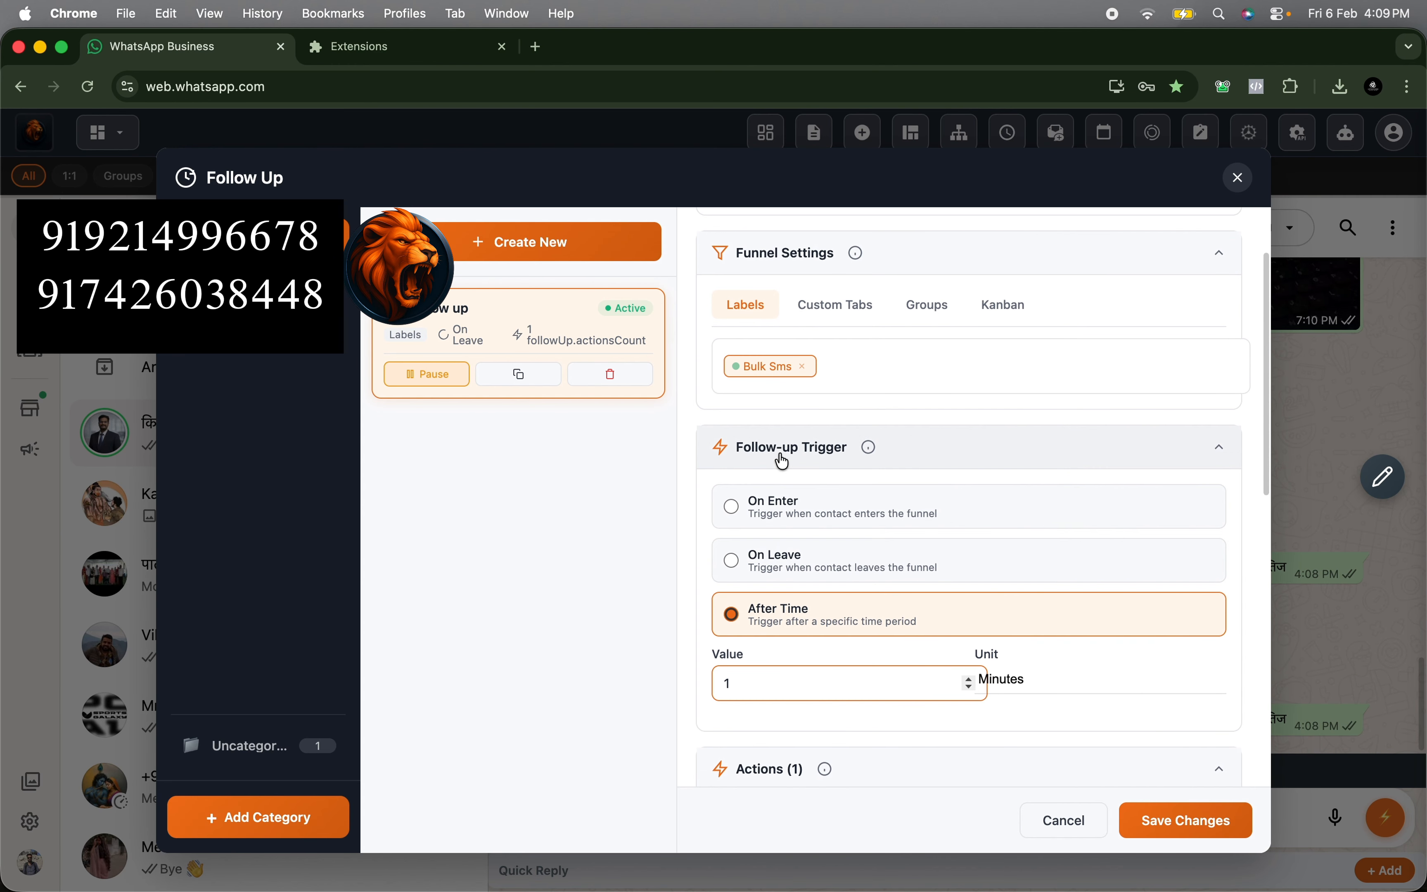
pyautogui.scroll(-1, 834, 516)
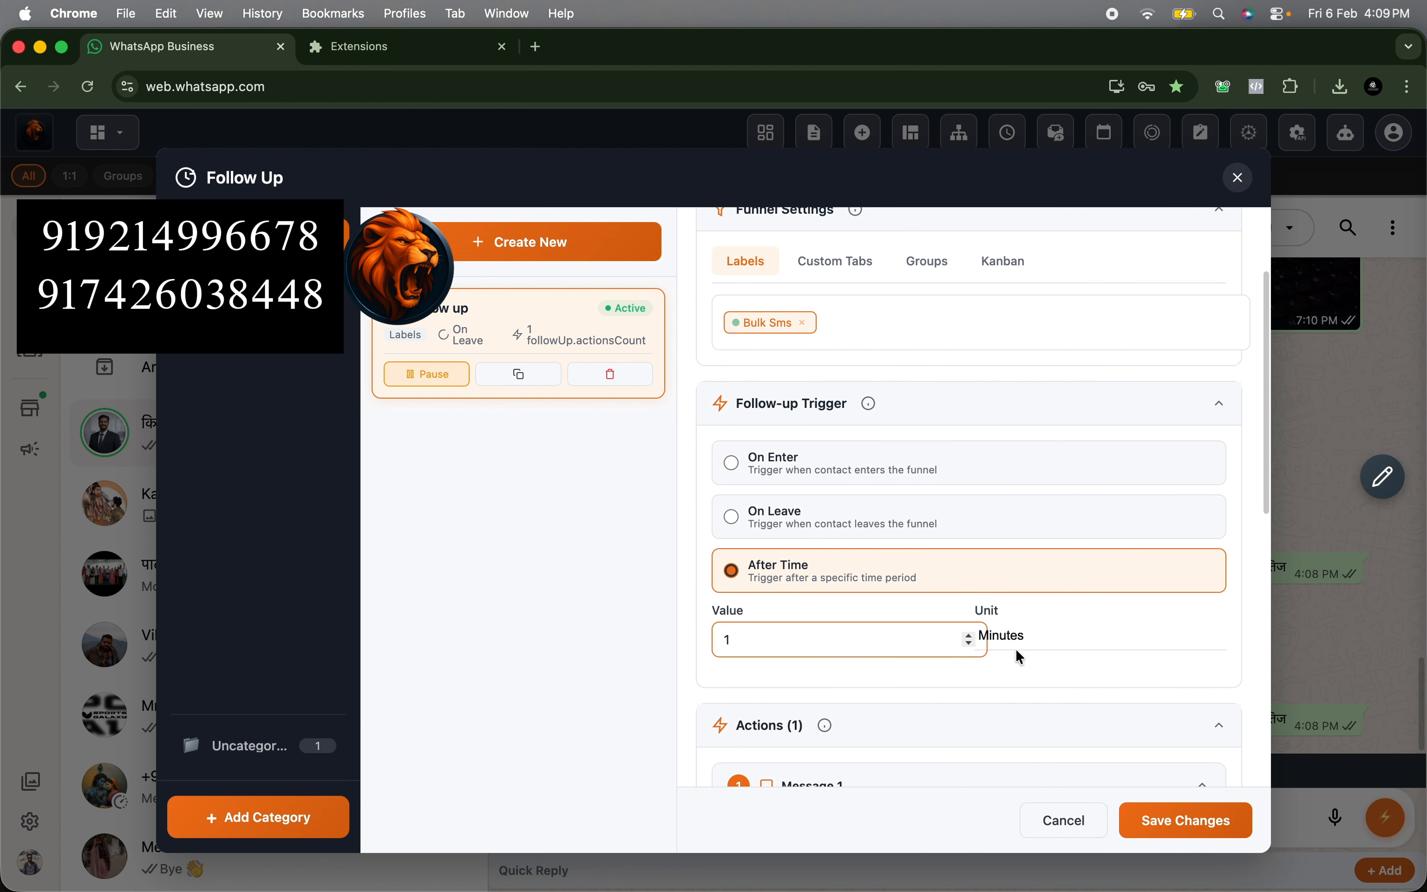
pyautogui.scroll(-4, 1052, 642)
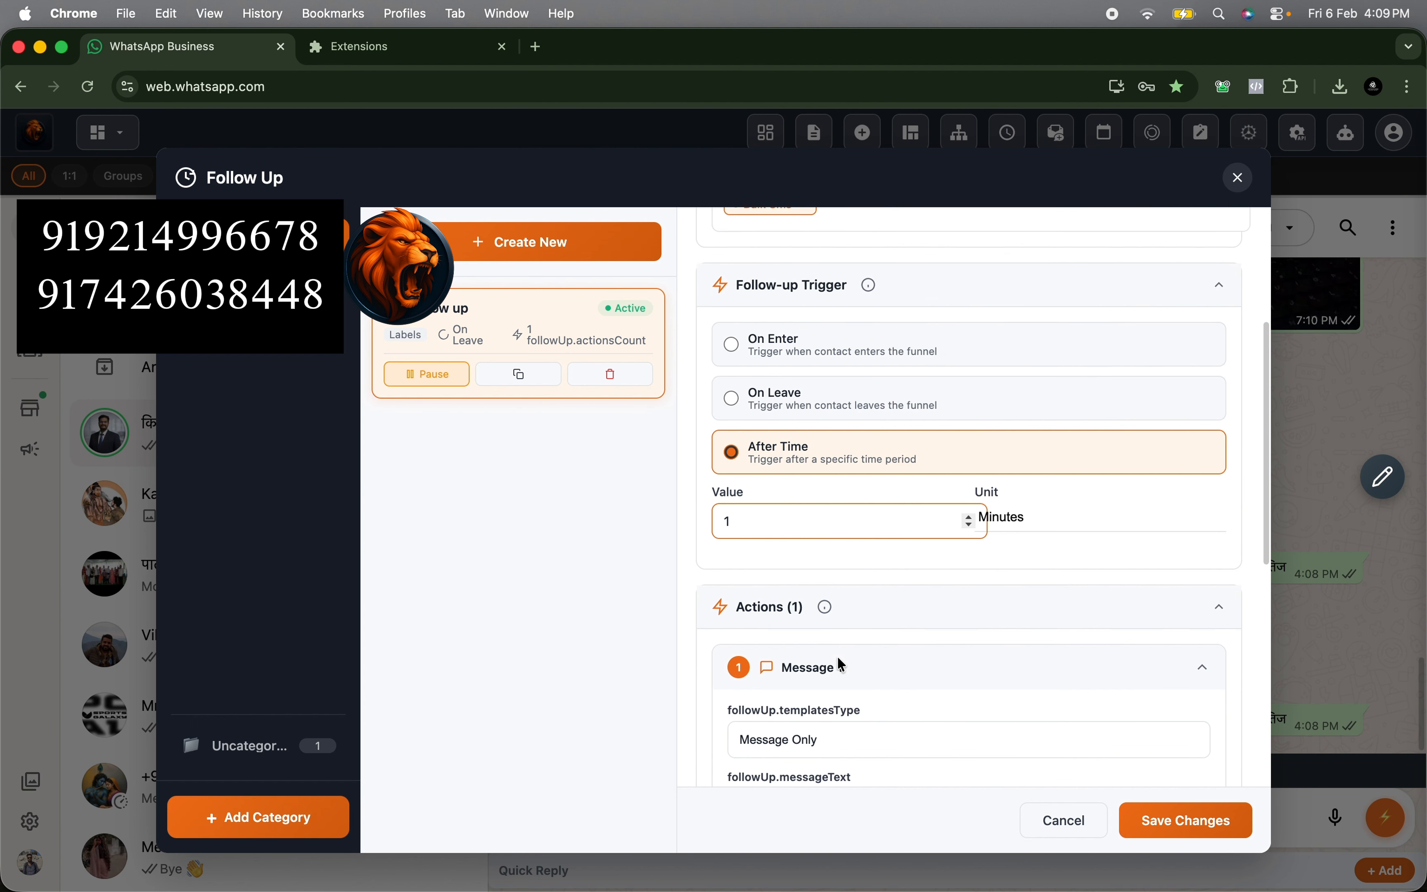
pyautogui.click(974, 727)
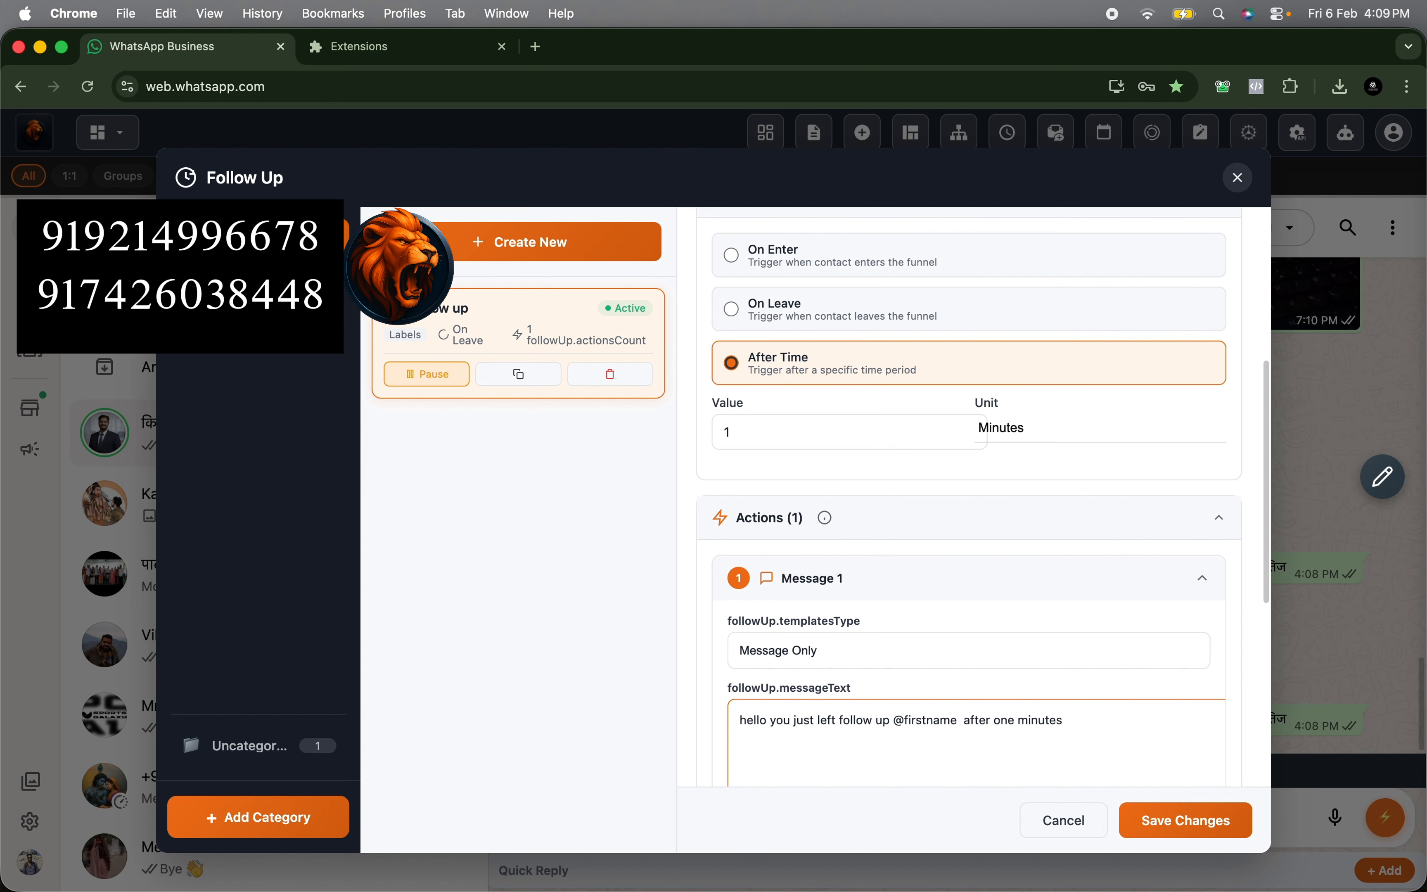
pyautogui.scroll(-6, 949, 739)
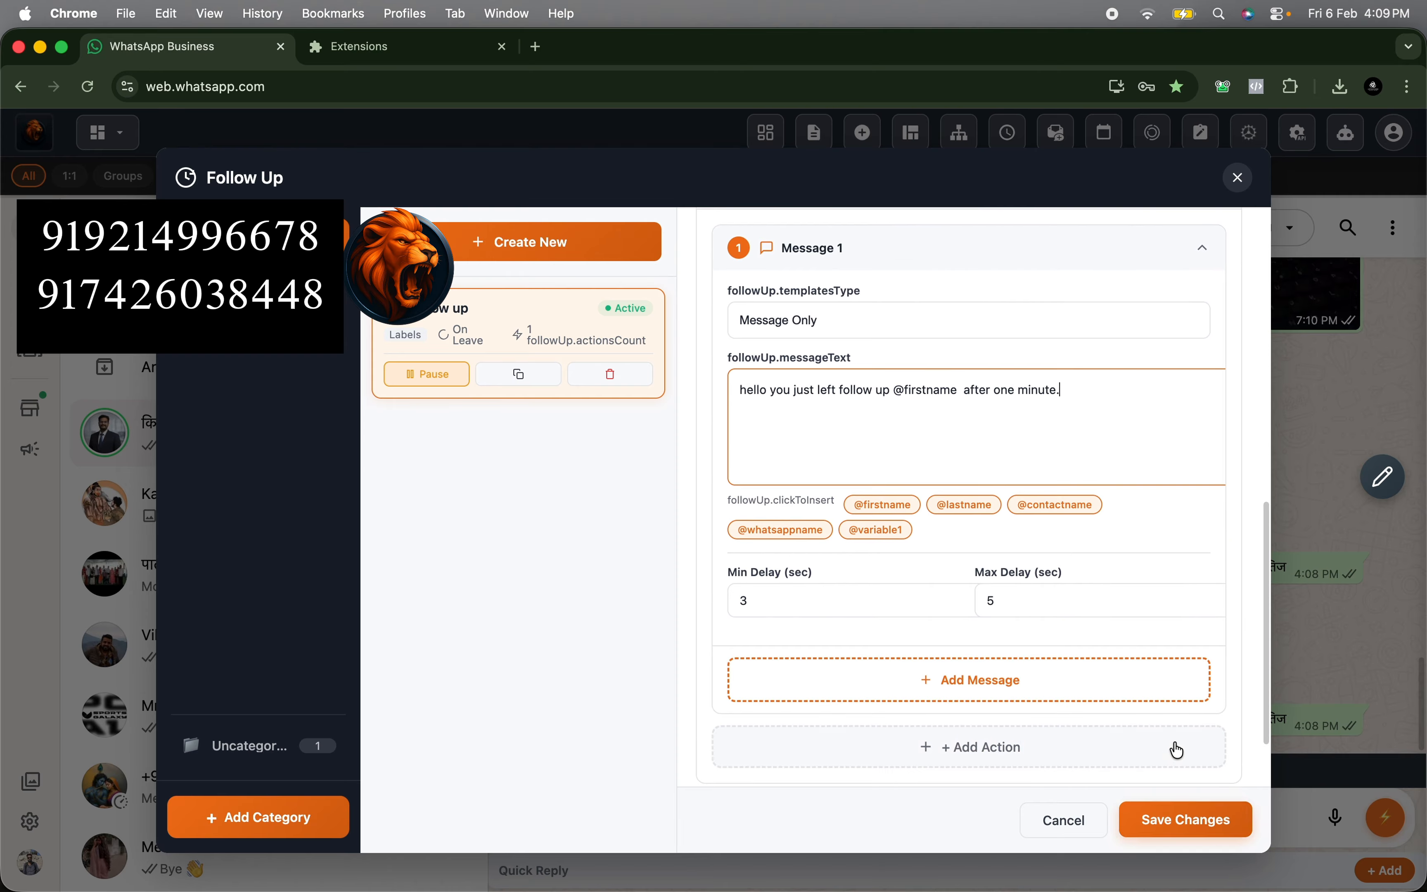
pyautogui.click(1173, 818)
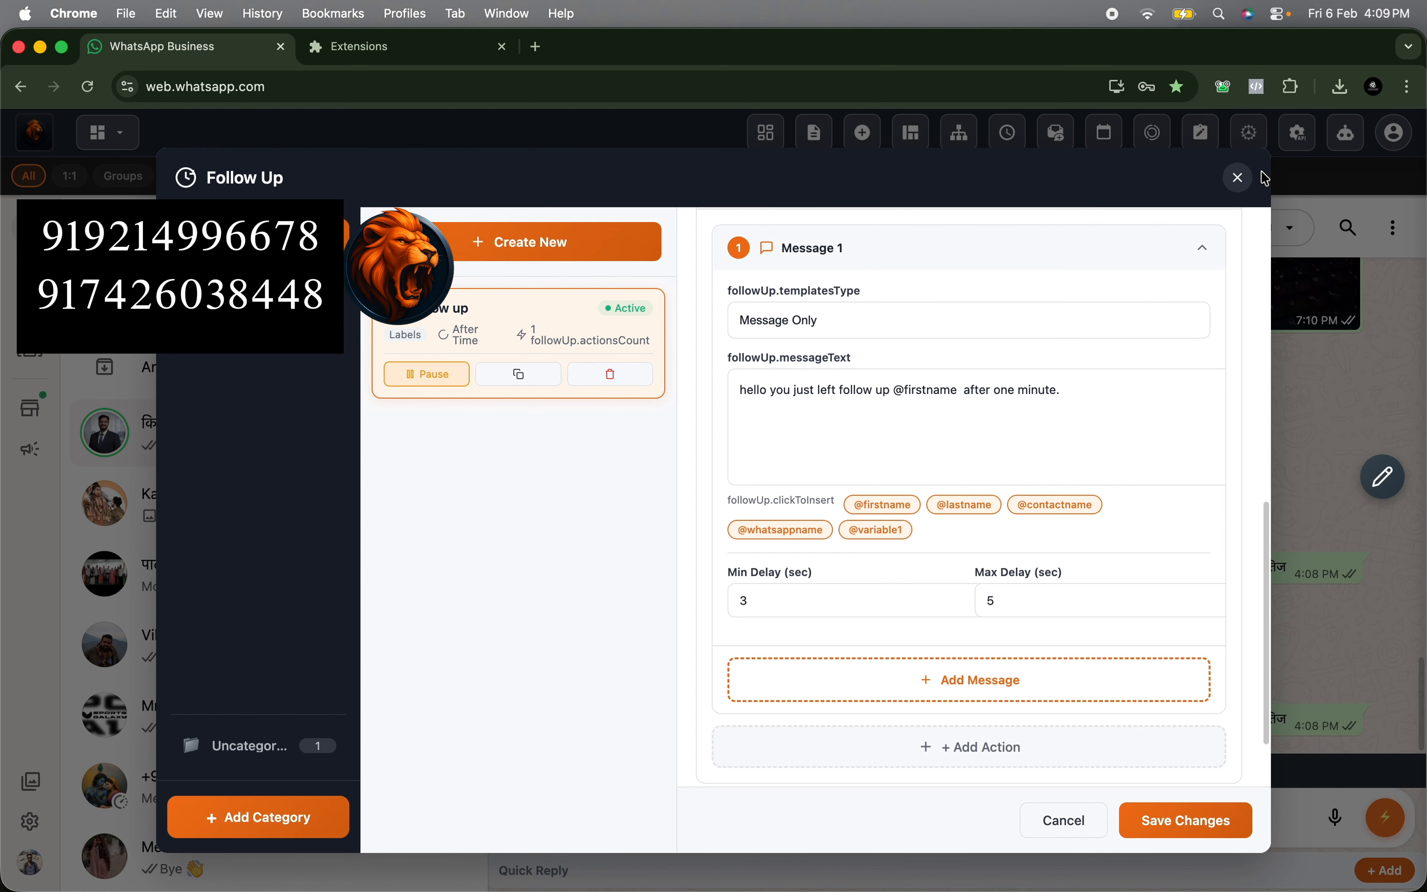
pyautogui.click(1237, 178)
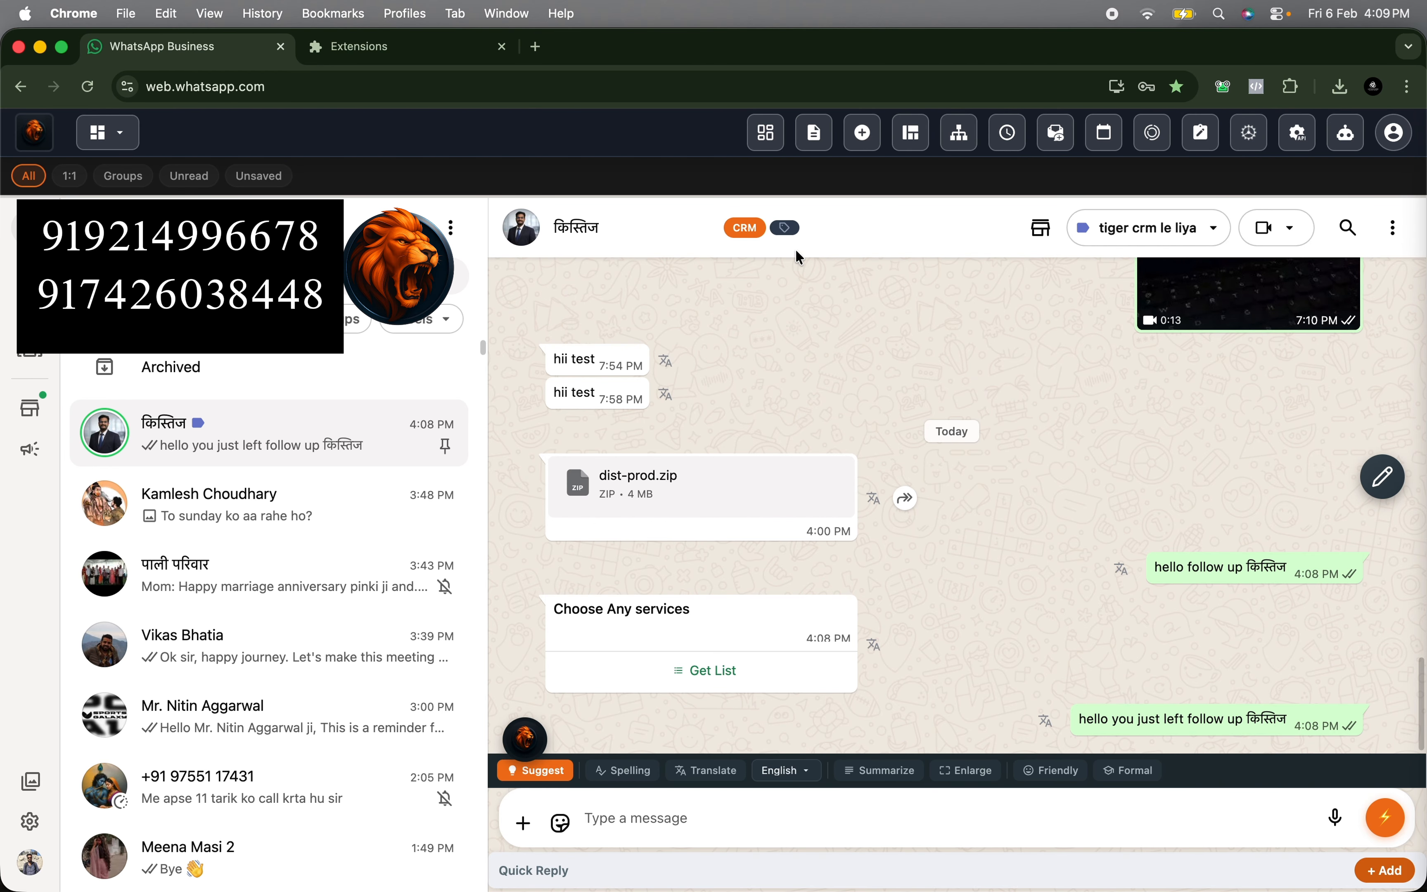
# - Add the Bulk Sms label to the open chat, wait out the delay and check the new follow-up message
pyautogui.click(786, 229)
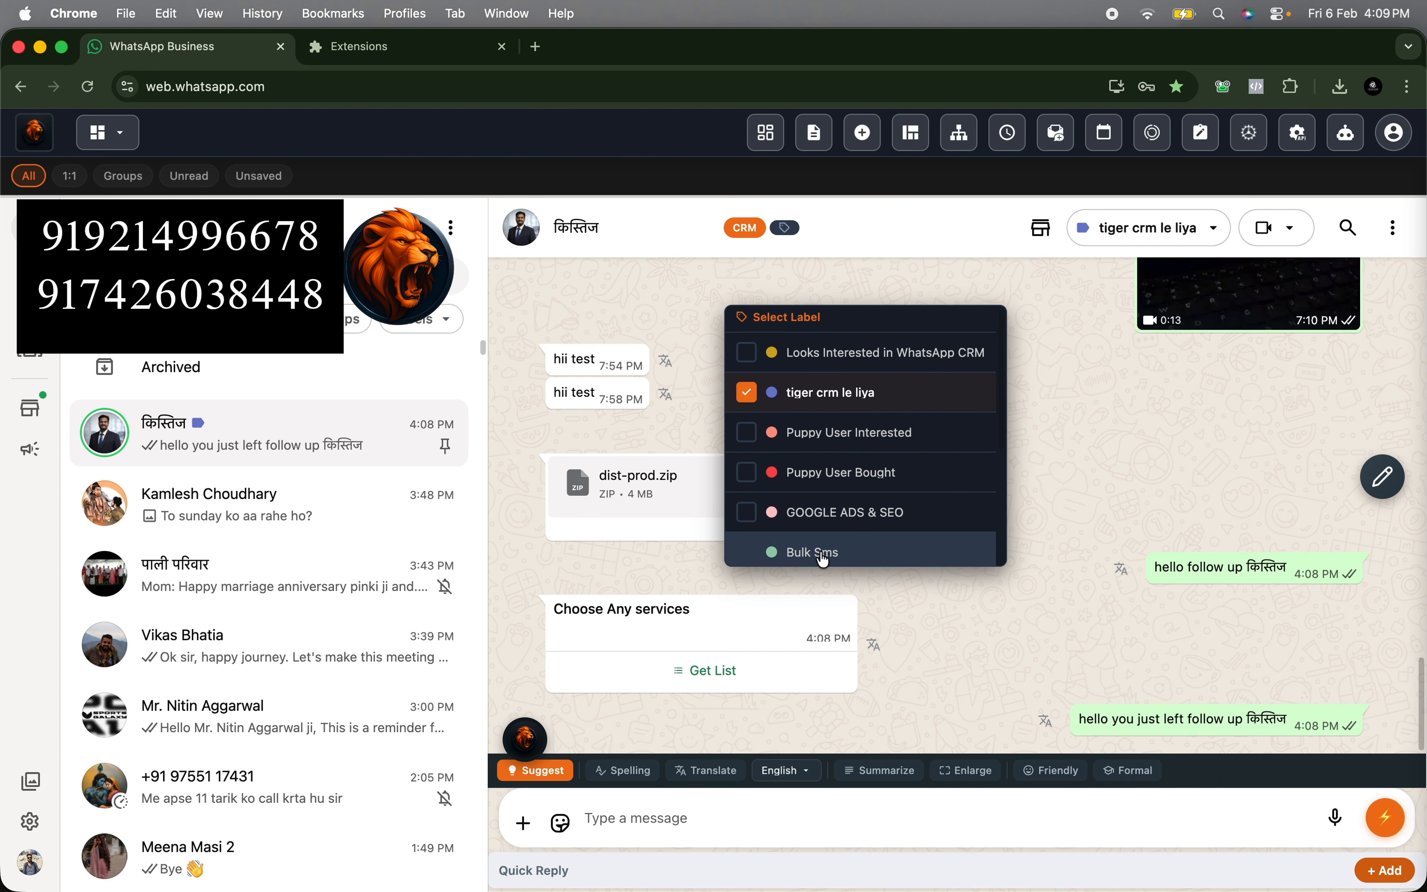
pyautogui.click(799, 560)
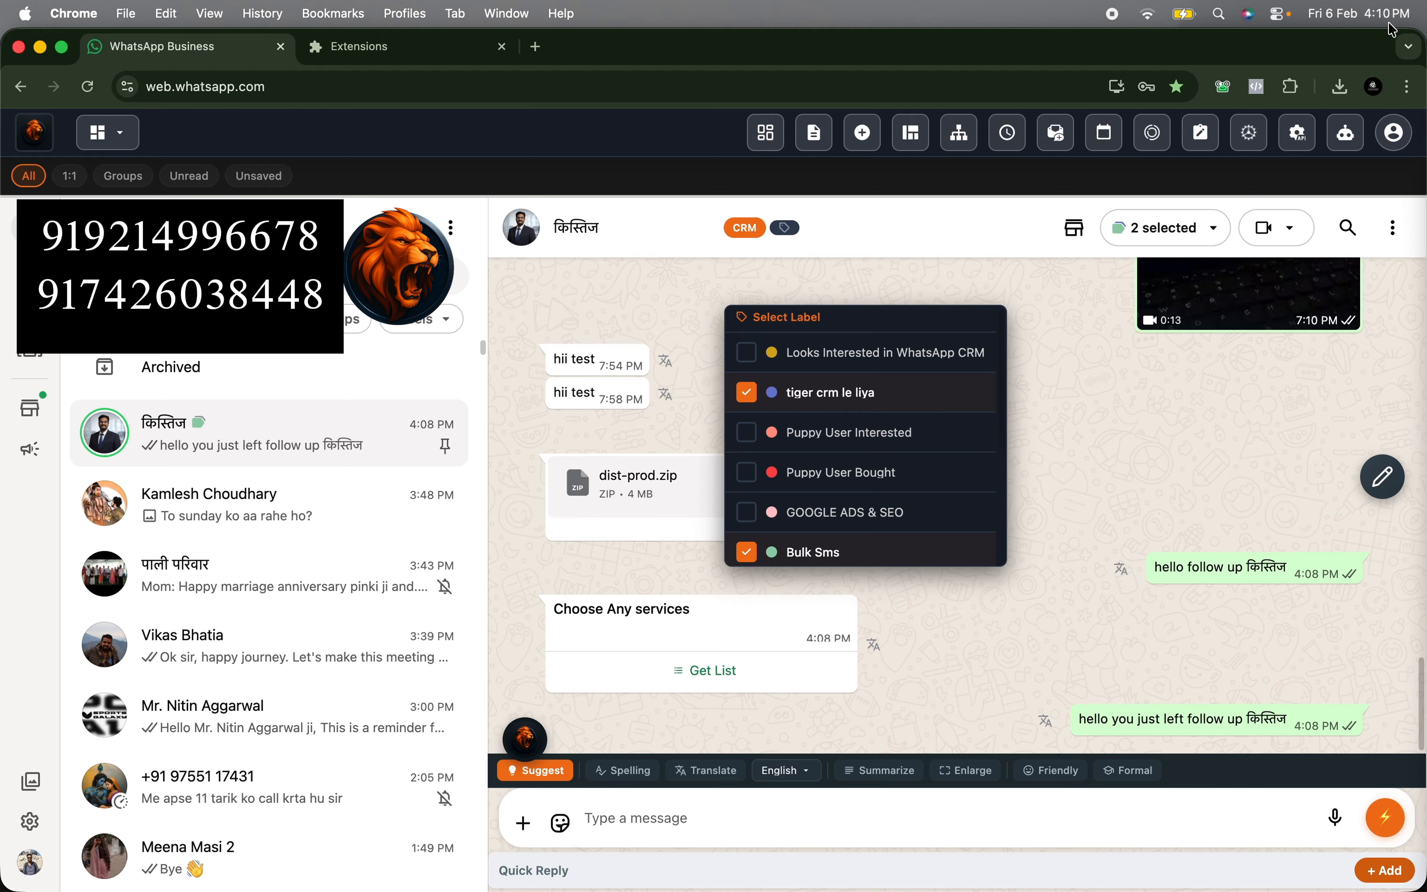
pyautogui.click(837, 200)
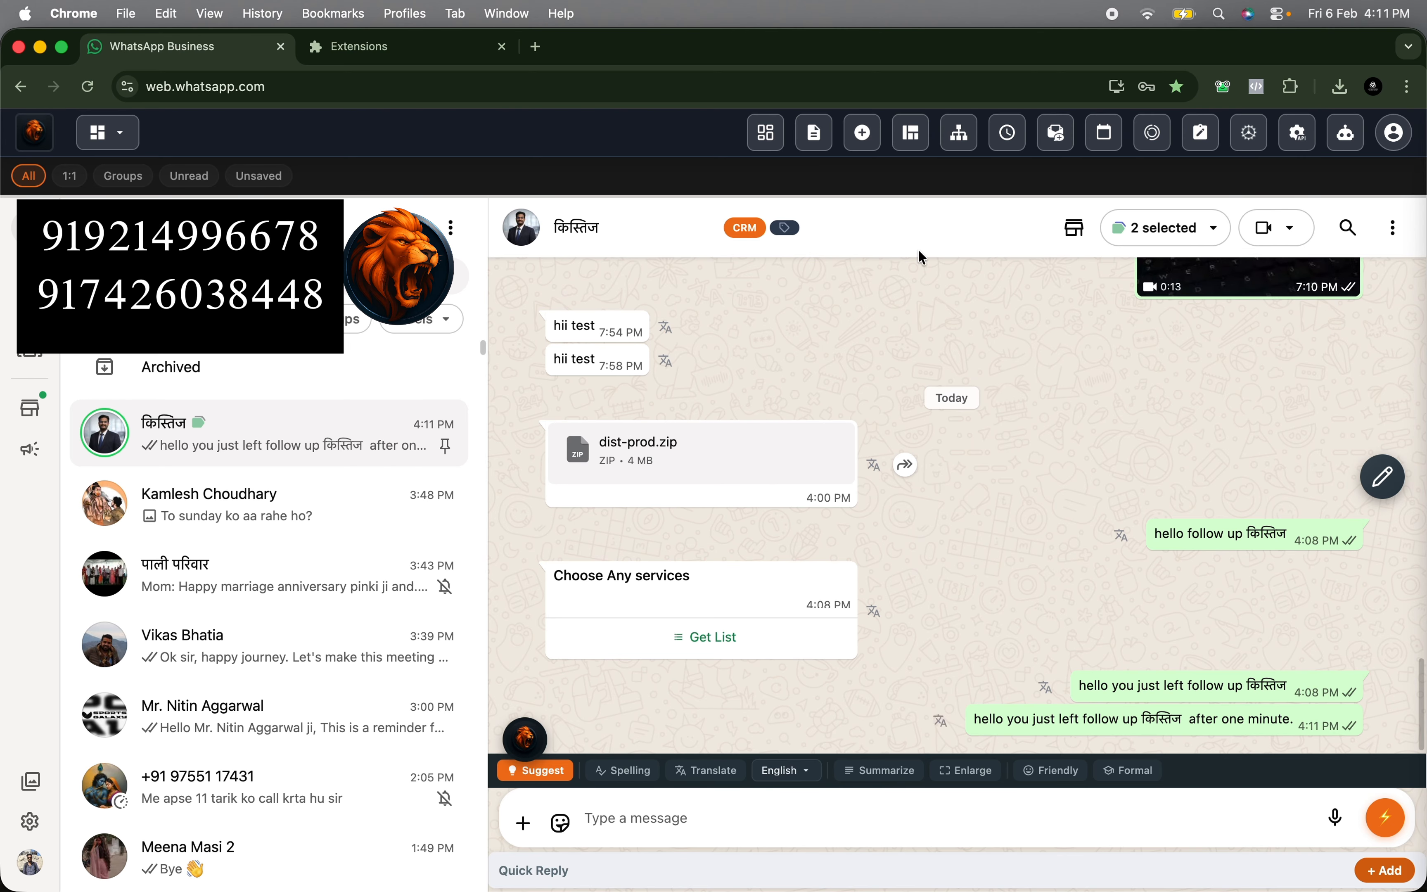
pyautogui.moveTo(977, 717); pyautogui.dragTo(1275, 721)
pyautogui.click(1276, 722)
pyautogui.click(1012, 135)
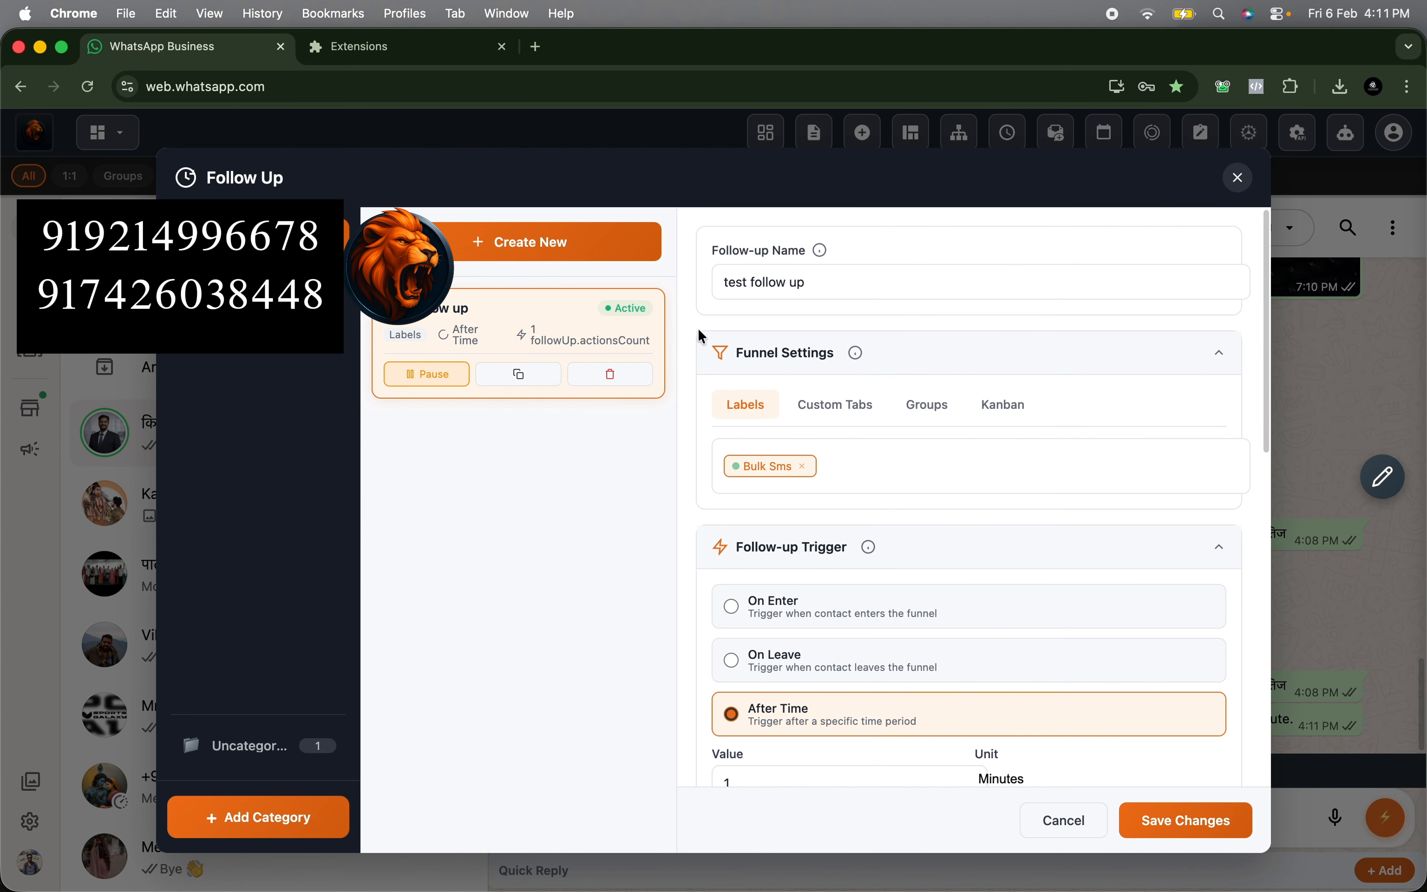
pyautogui.click(802, 480)
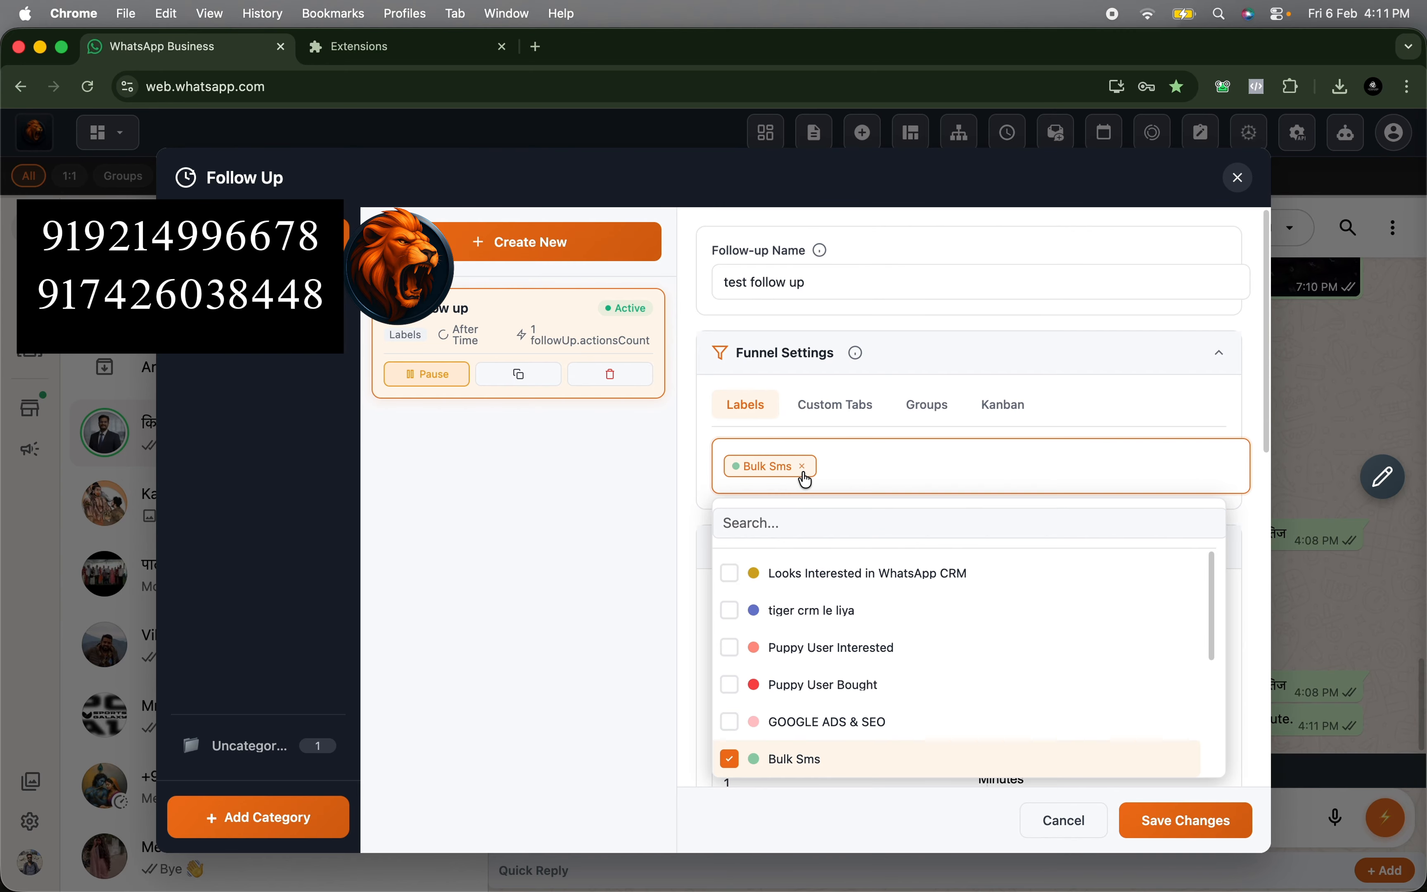
pyautogui.click(803, 471)
pyautogui.click(823, 408)
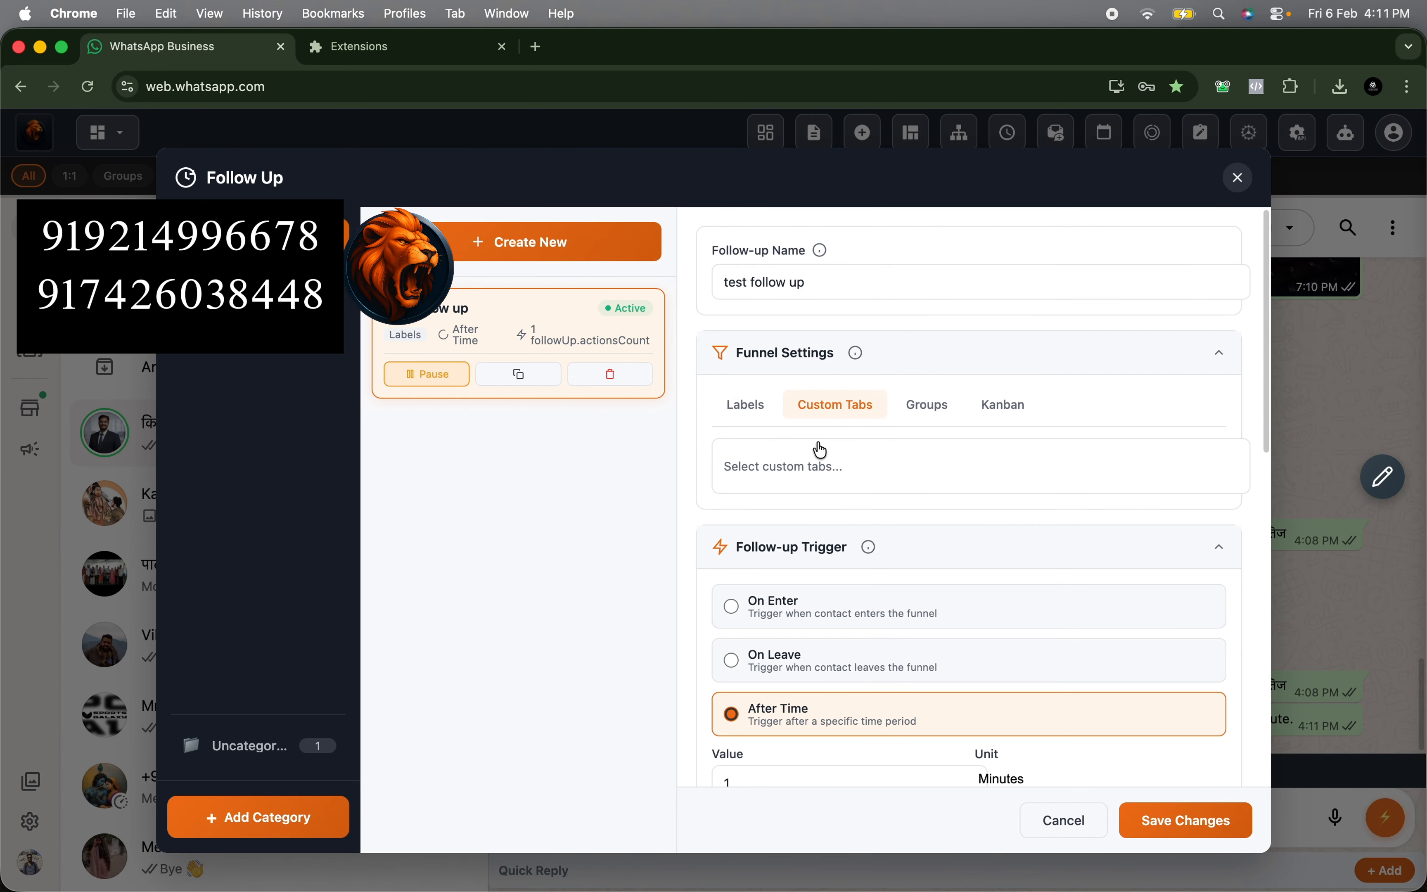
pyautogui.click(778, 466)
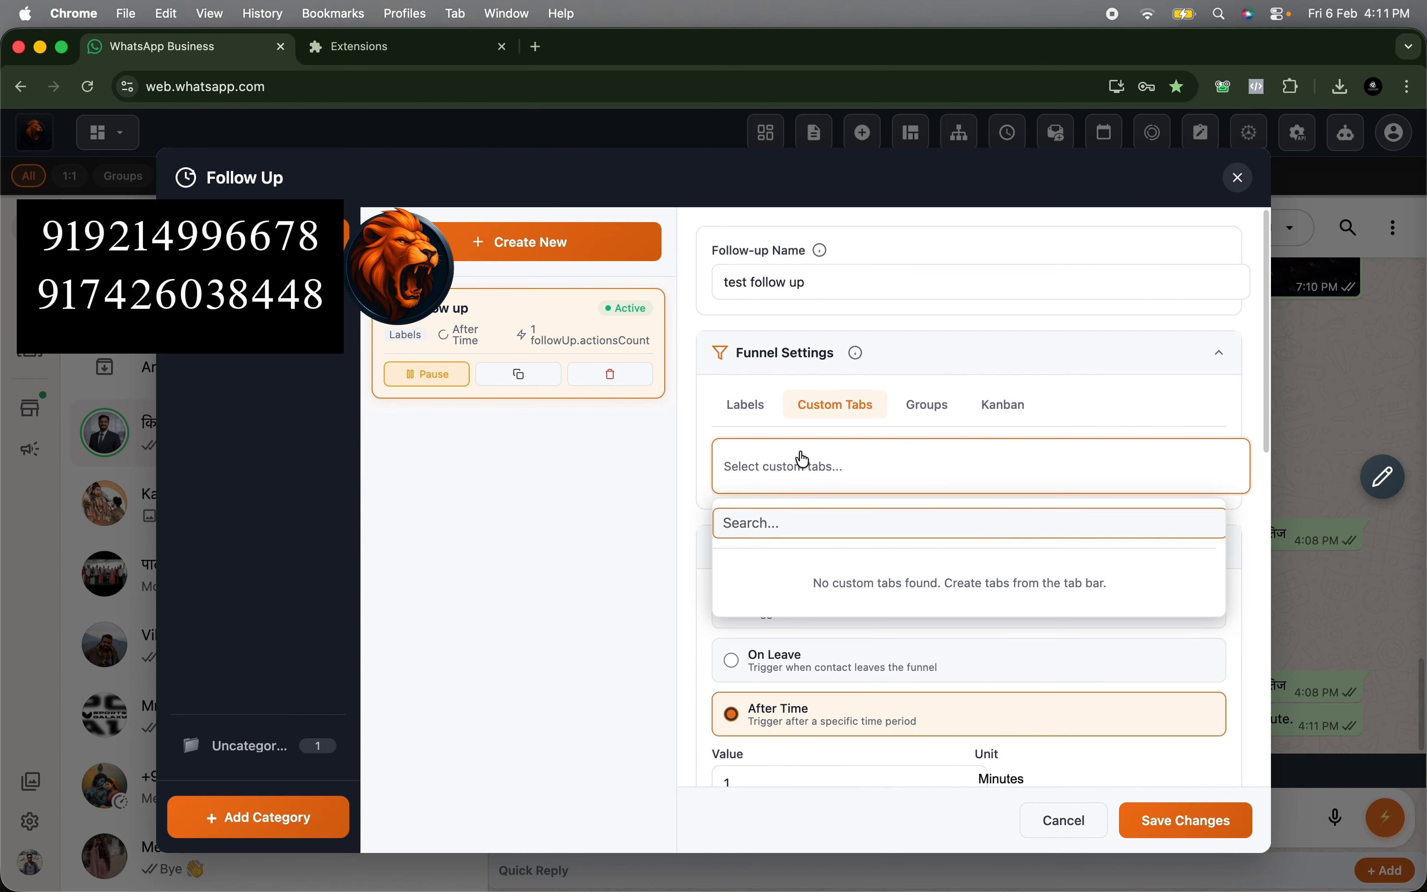
pyautogui.click(771, 413)
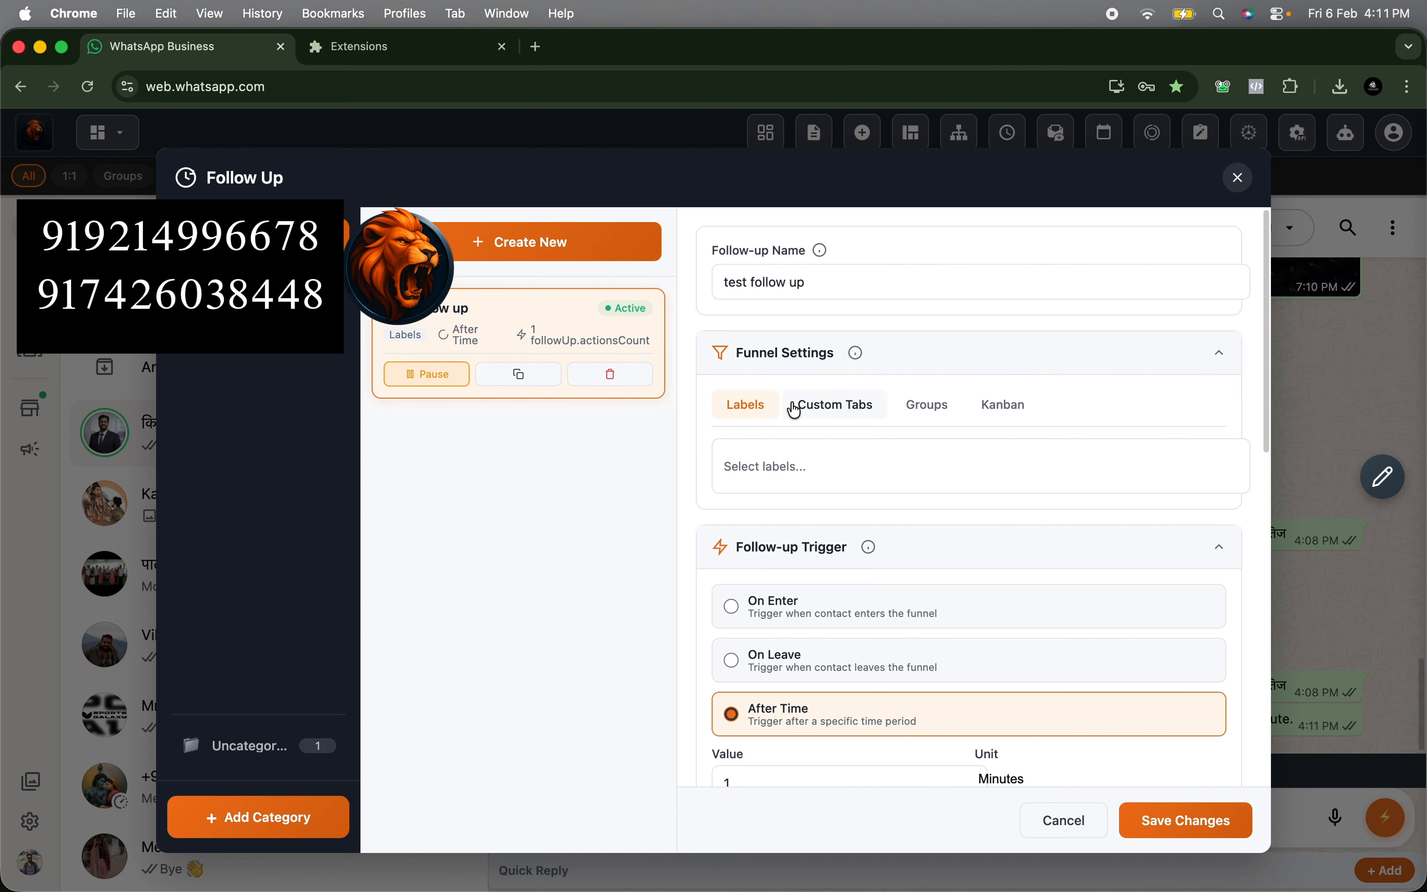
pyautogui.click(1055, 824)
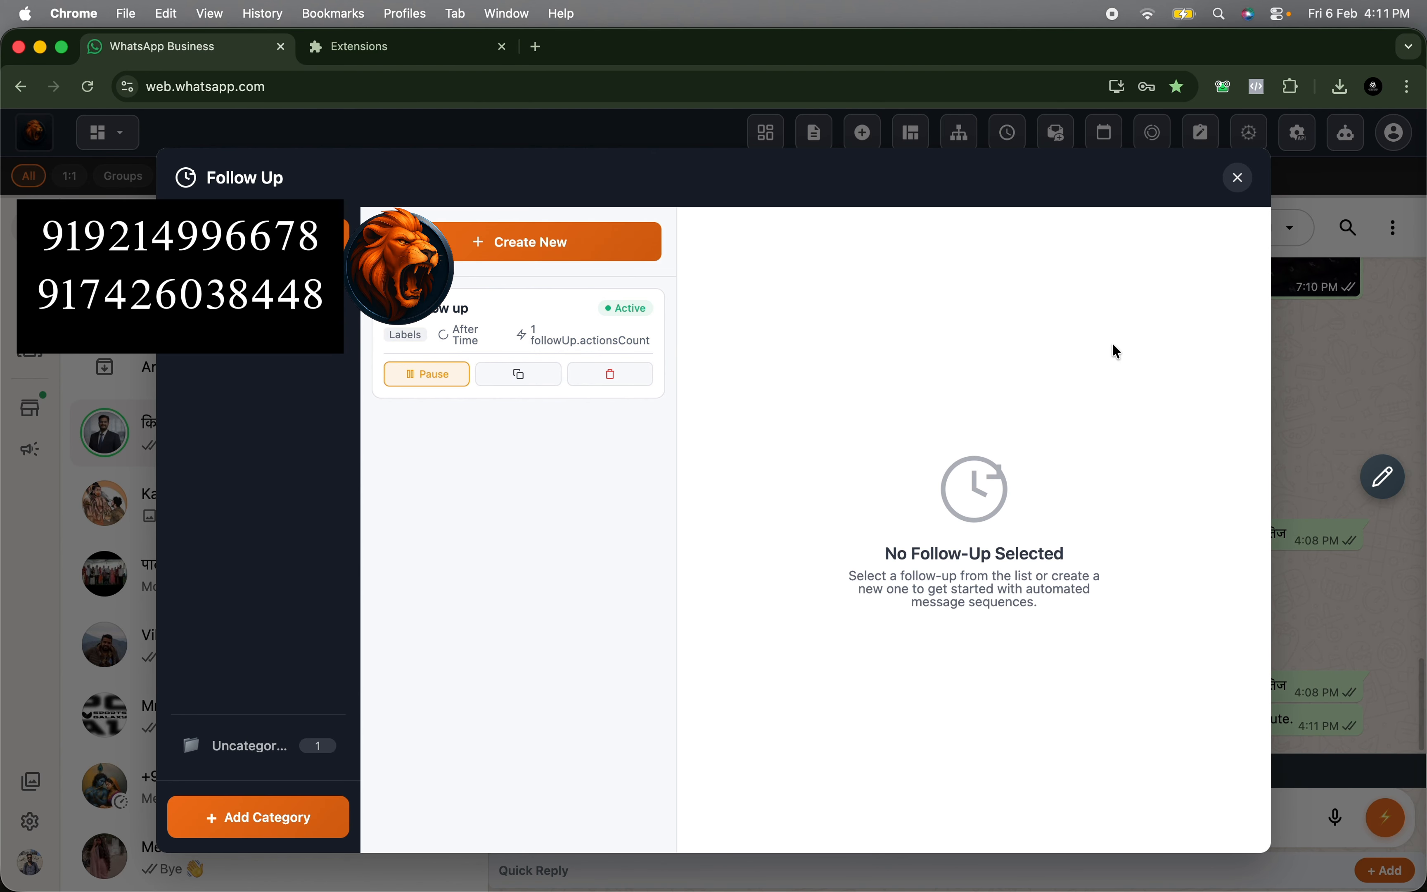
pyautogui.click(1238, 177)
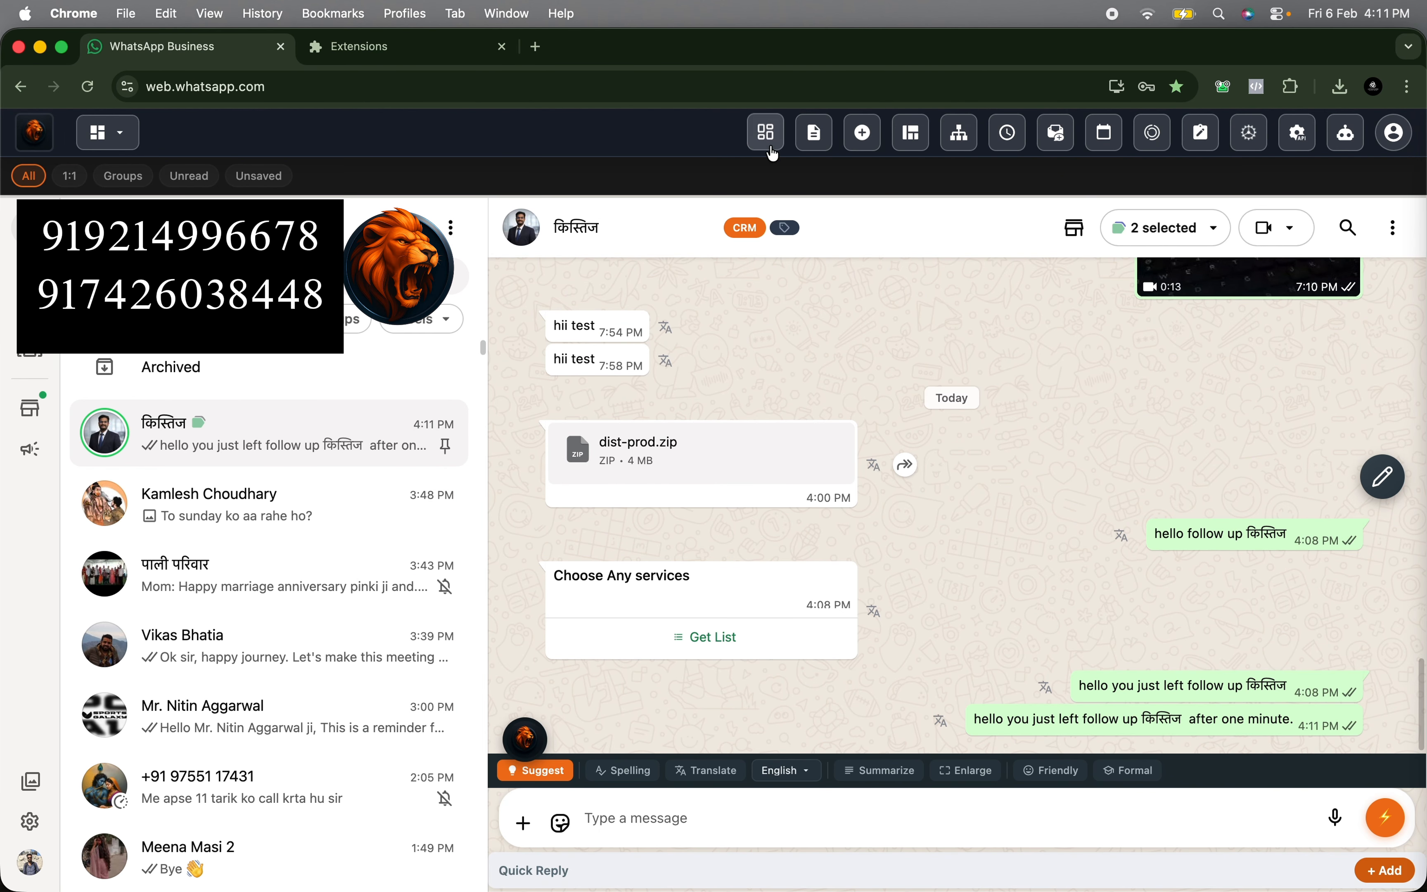
# - Create a tab named "Follow up test" from the open chat's CRM profile and close the profile
pyautogui.click(755, 231)
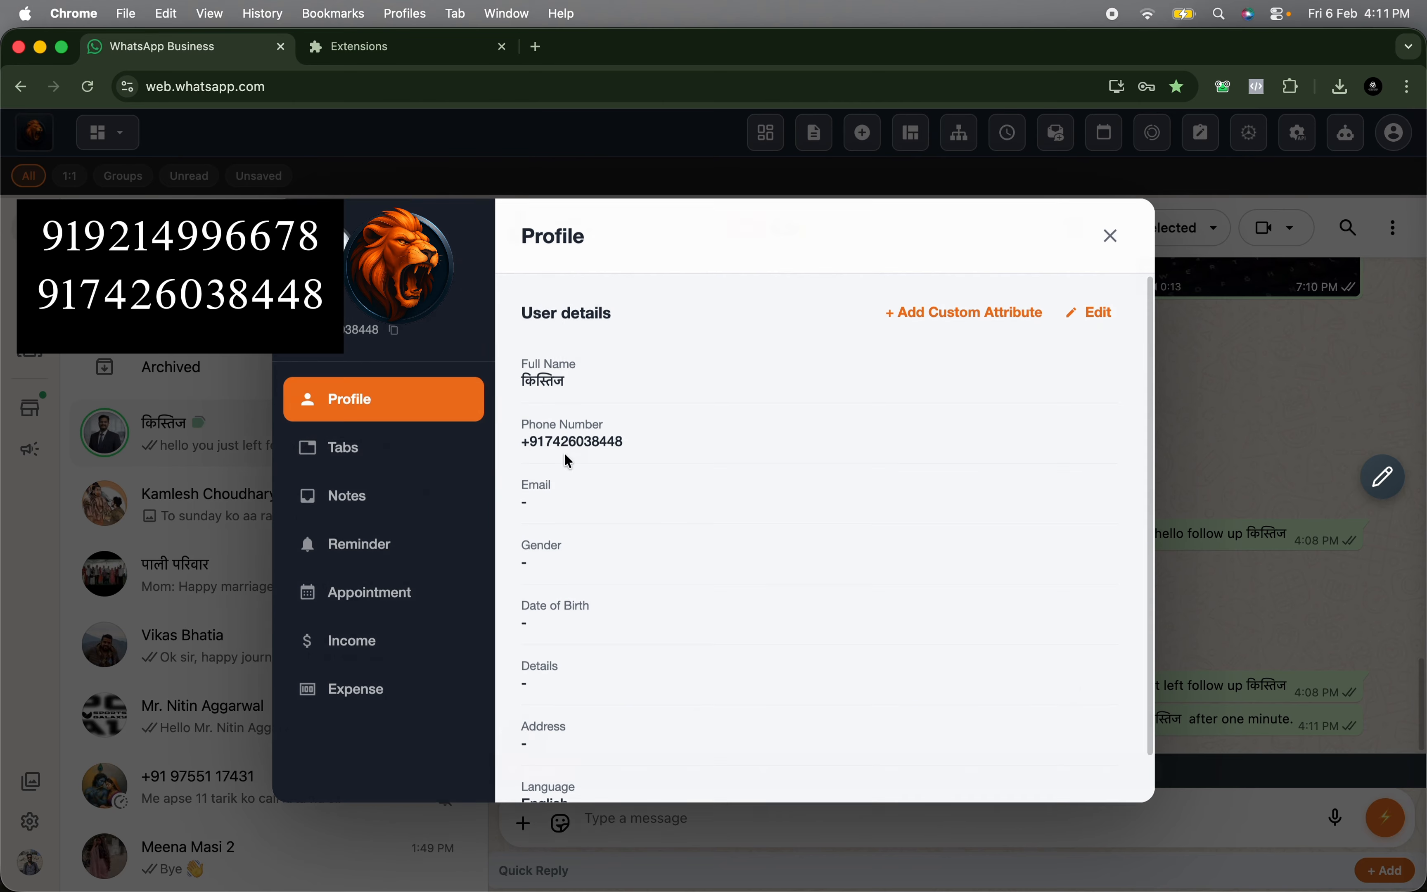
pyautogui.click(405, 456)
pyautogui.click(627, 328)
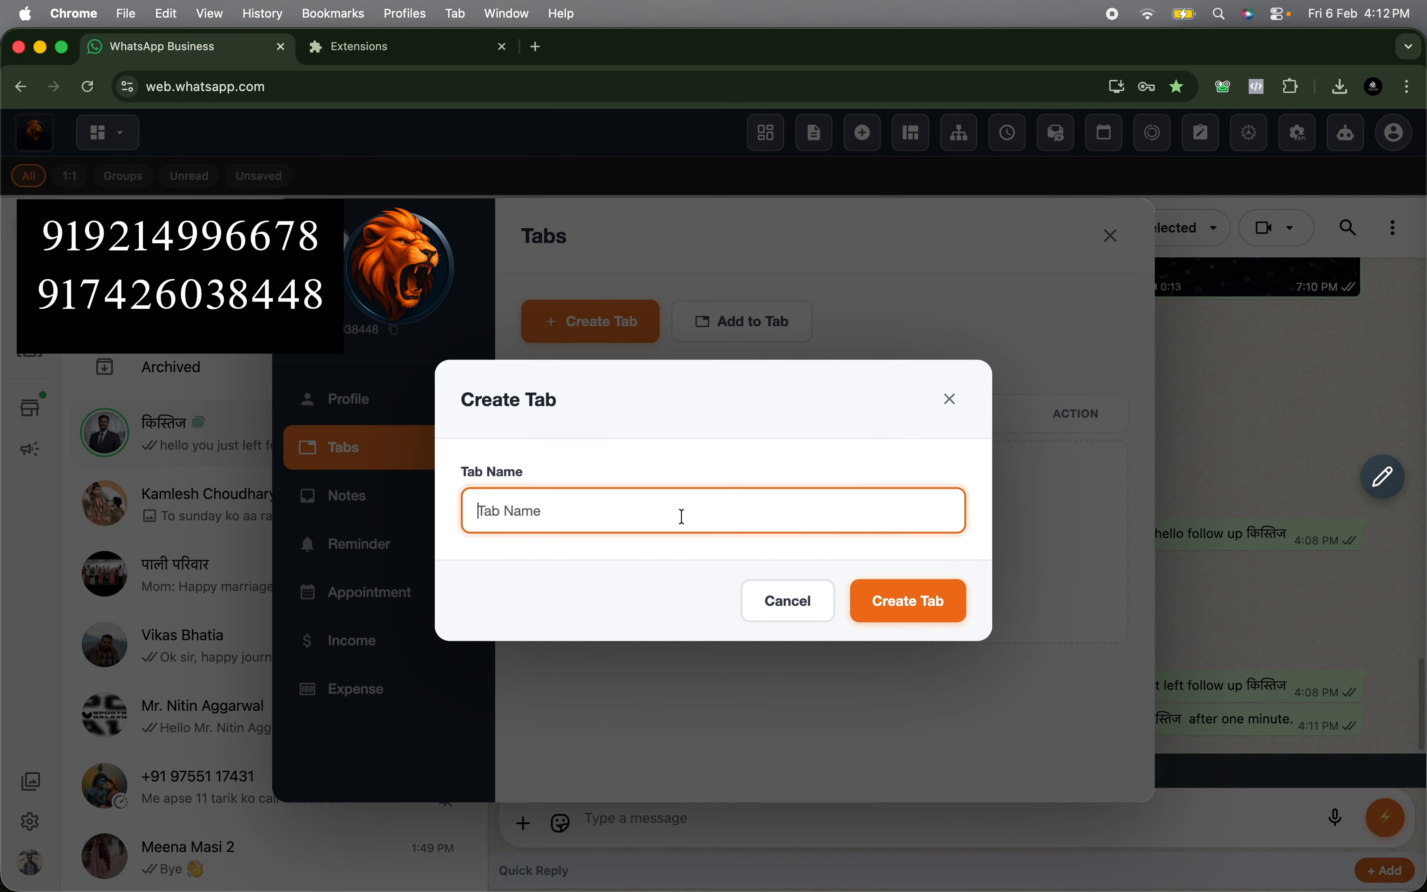
pyautogui.write('Follow up test')
pyautogui.click(930, 598)
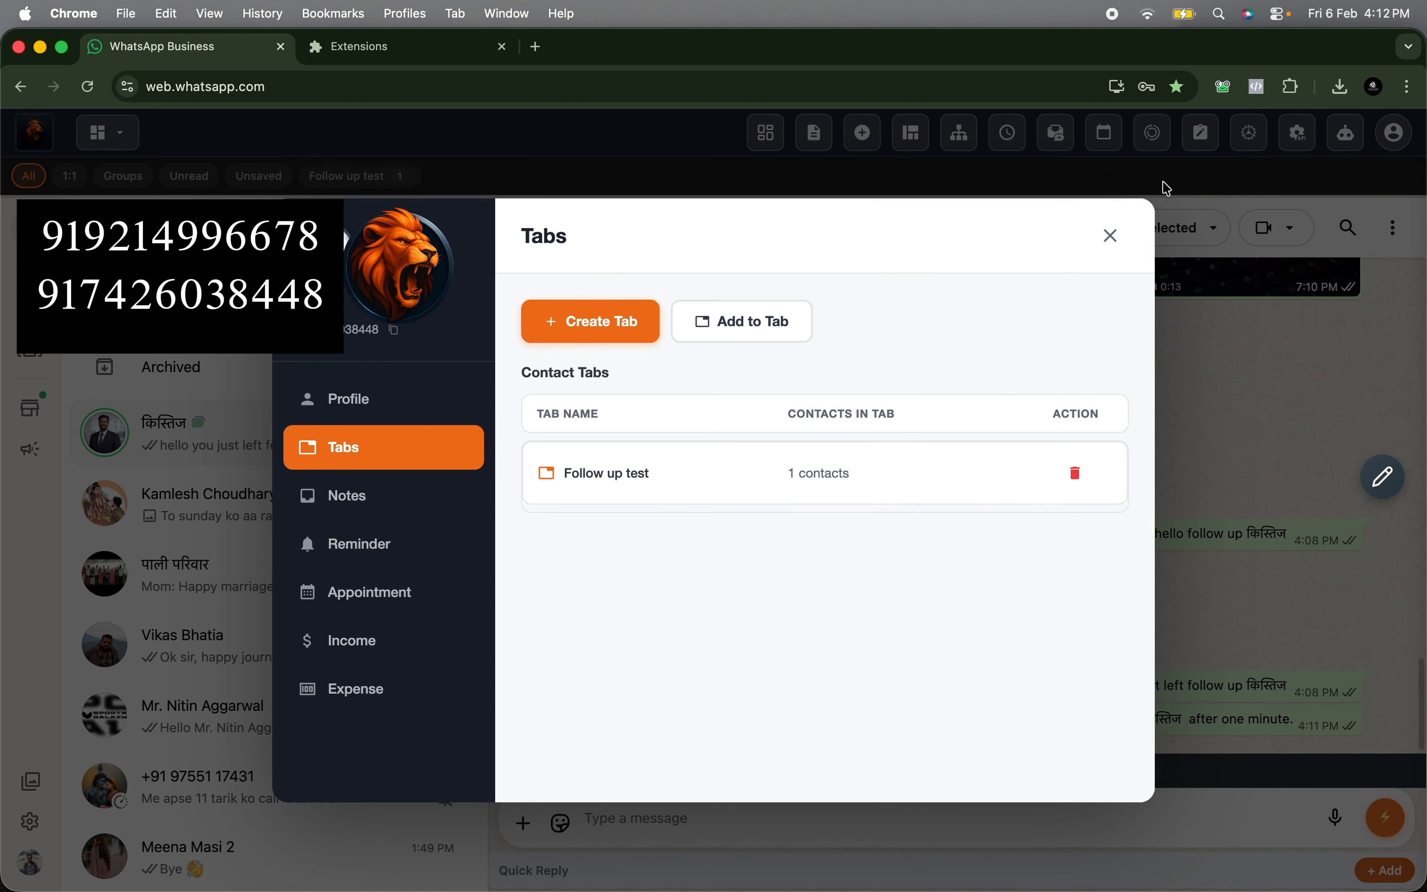
pyautogui.click(1111, 236)
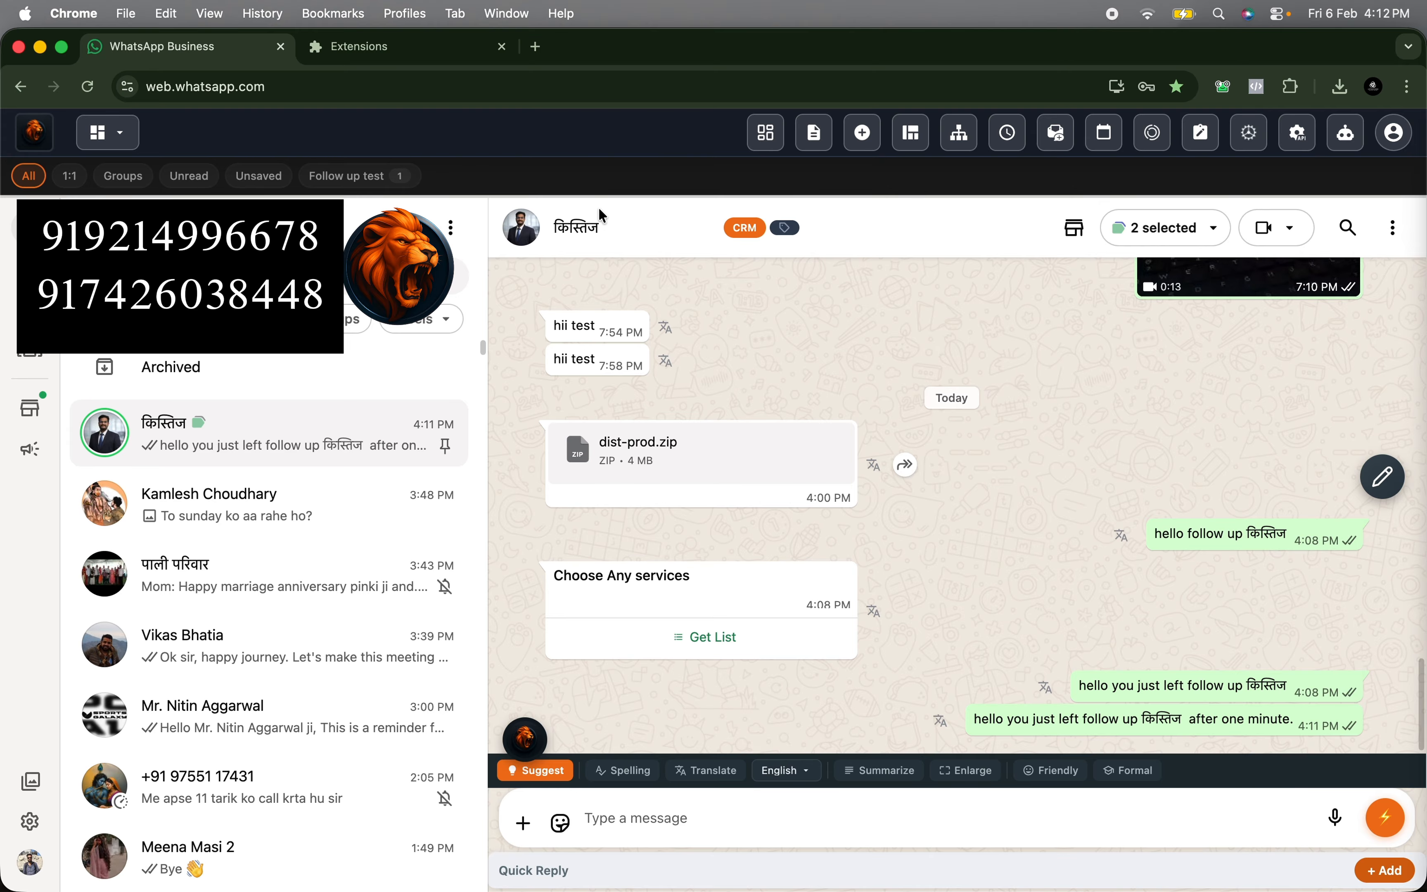
# - Reopen the test follow-up and switch its funnel from labels to the custom tab "Follow up test"
pyautogui.click(1009, 137)
pyautogui.click(590, 330)
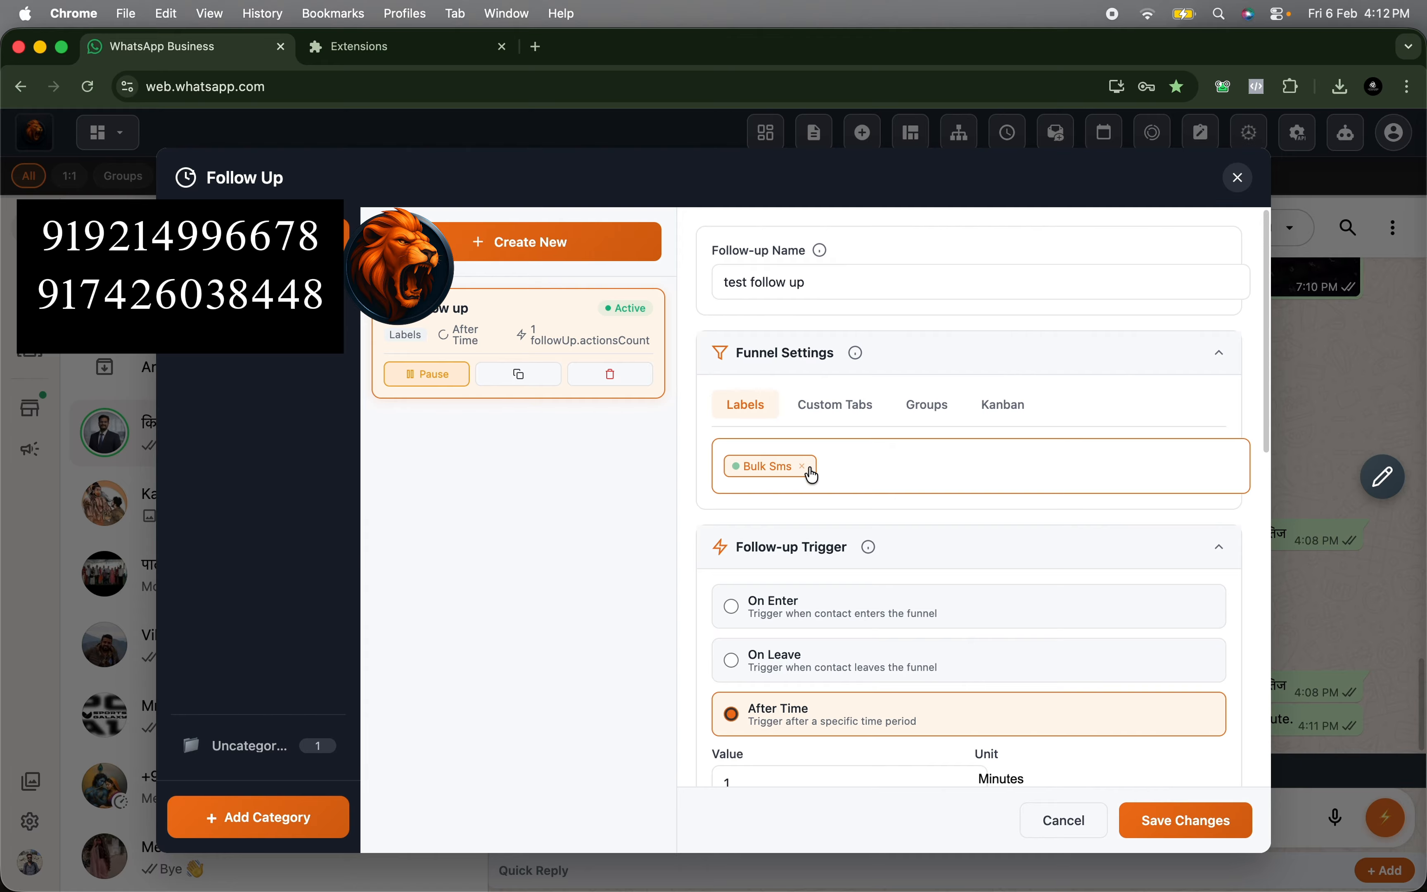
pyautogui.click(835, 404)
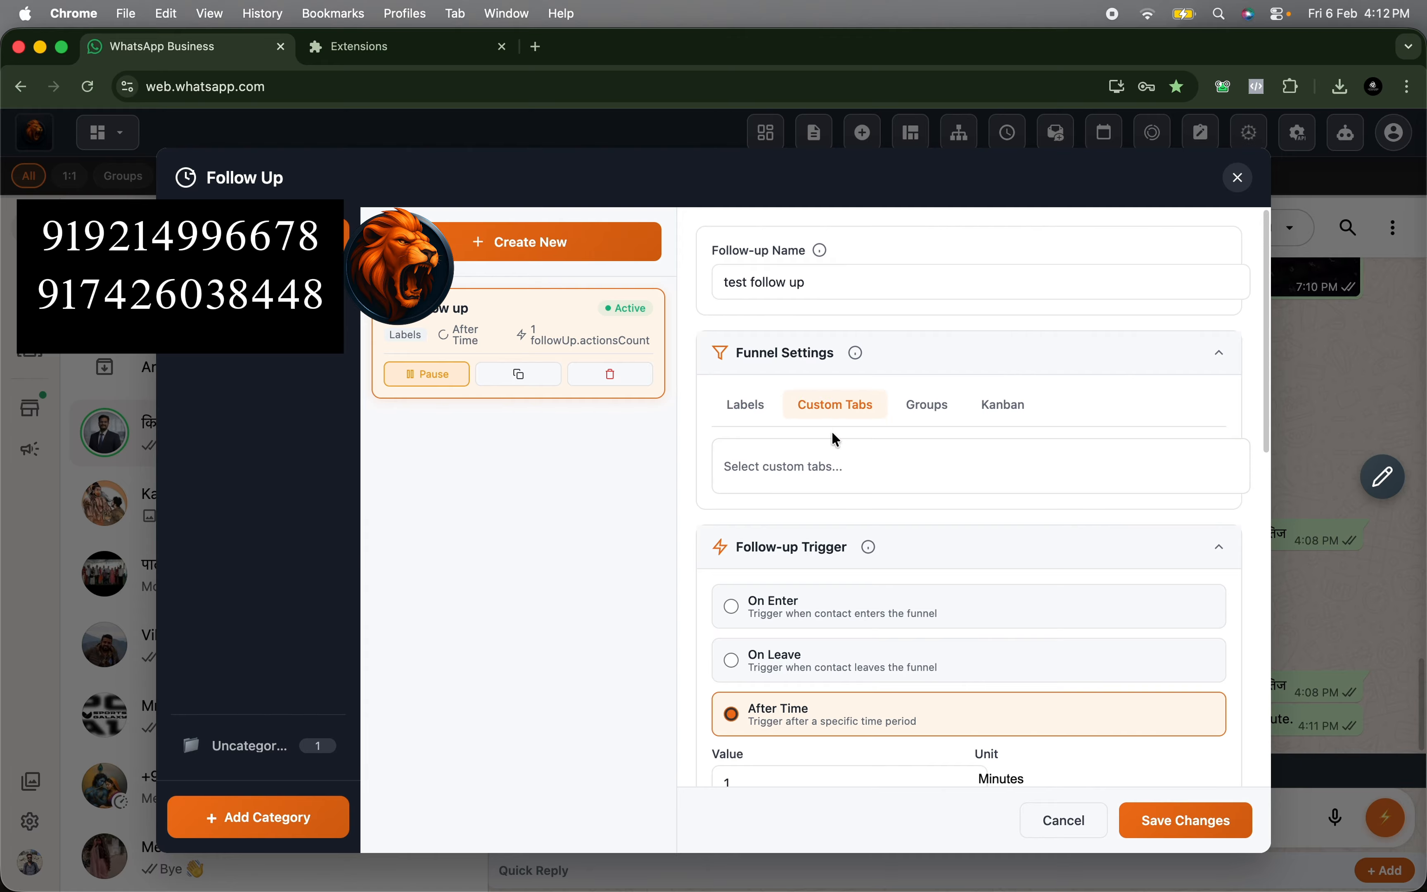
pyautogui.click(817, 475)
pyautogui.click(784, 580)
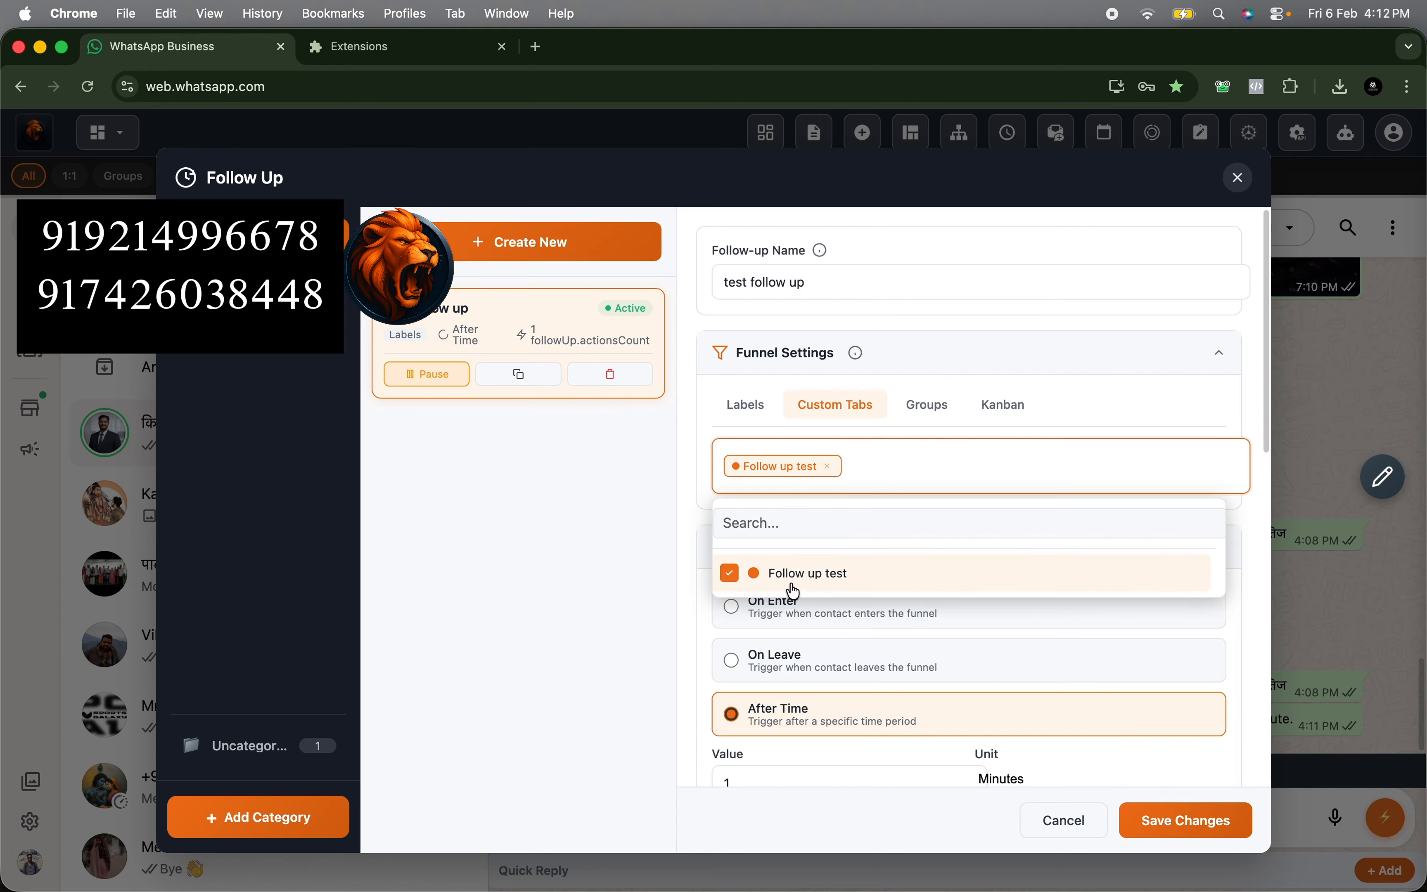
pyautogui.click(699, 621)
# - Set the follow-up's trigger to On Leave, save the changes and close the follow-up window
pyautogui.click(746, 649)
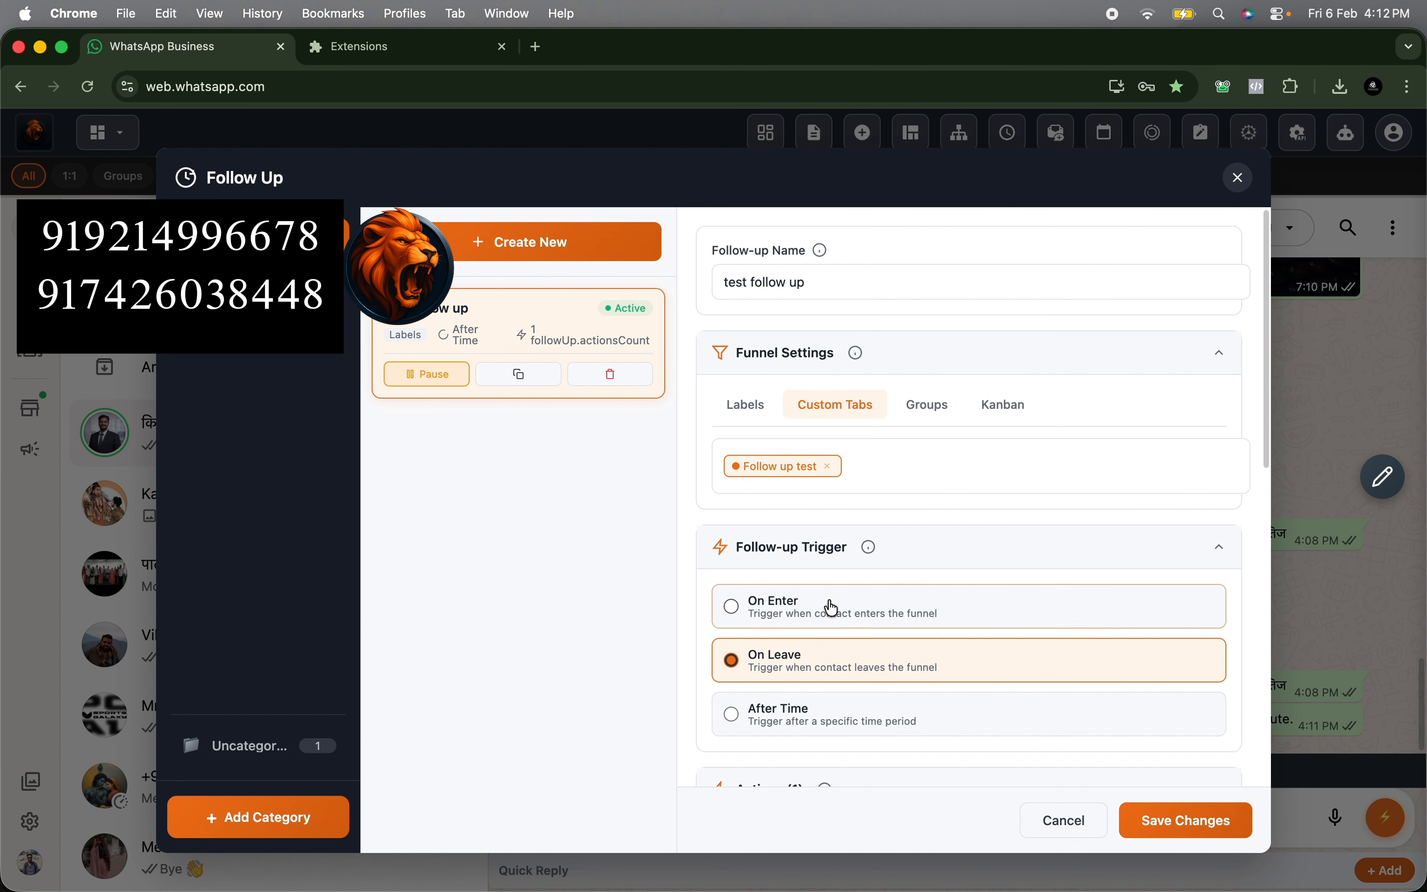
pyautogui.click(799, 547)
pyautogui.click(797, 551)
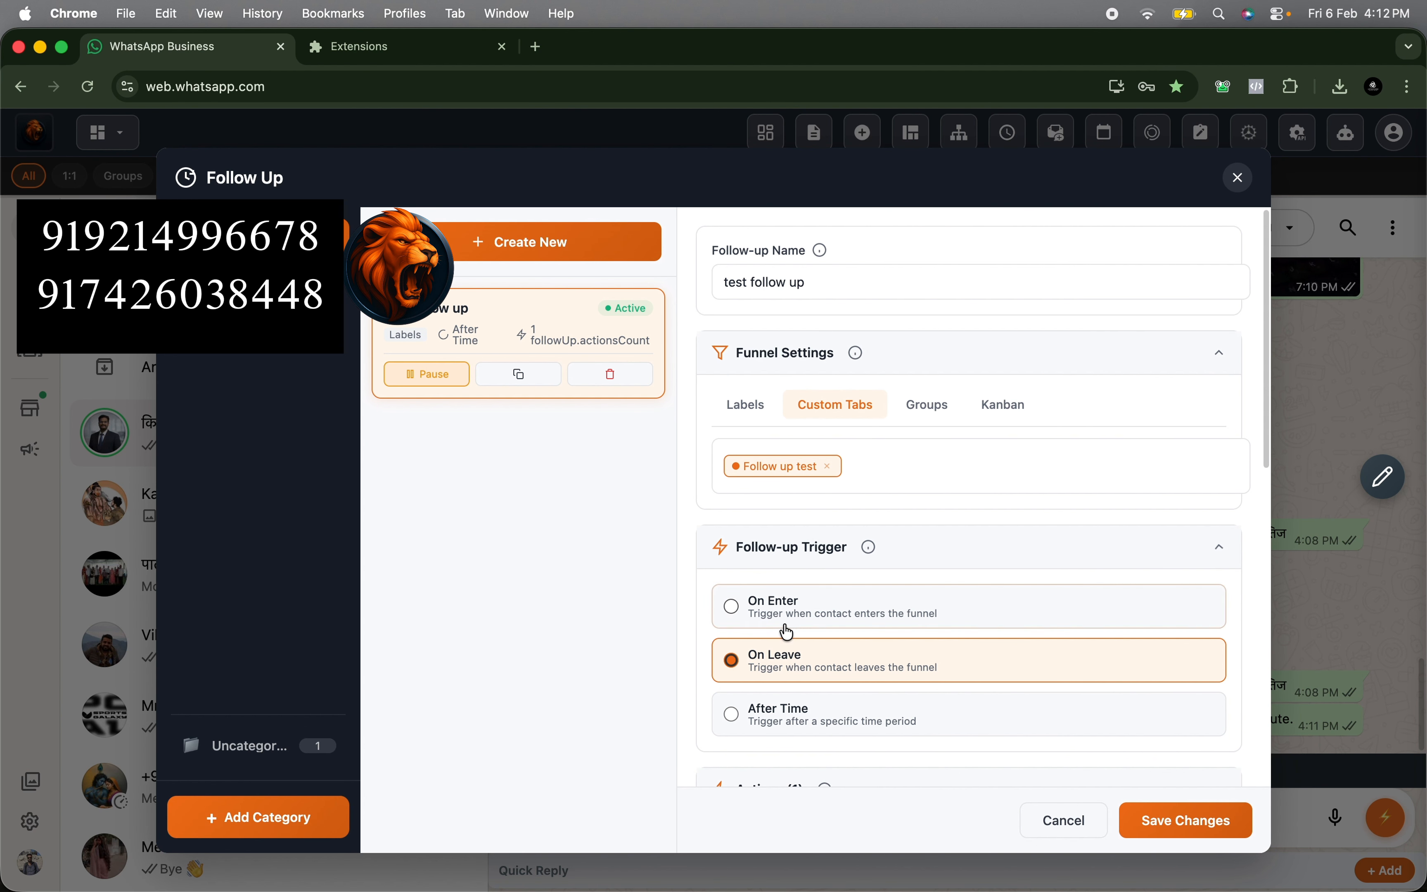
pyautogui.click(1188, 822)
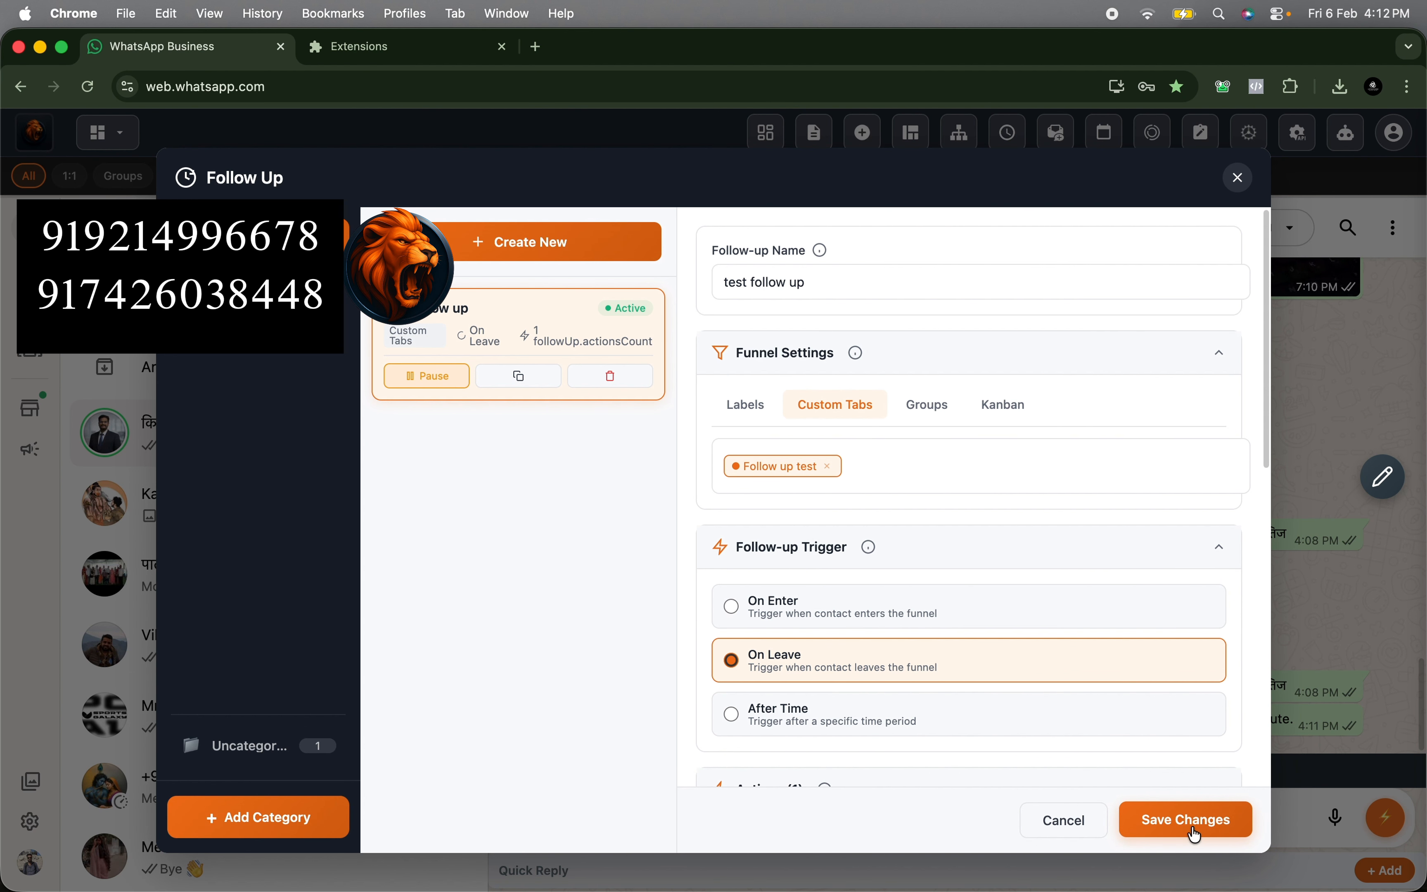
pyautogui.click(1238, 177)
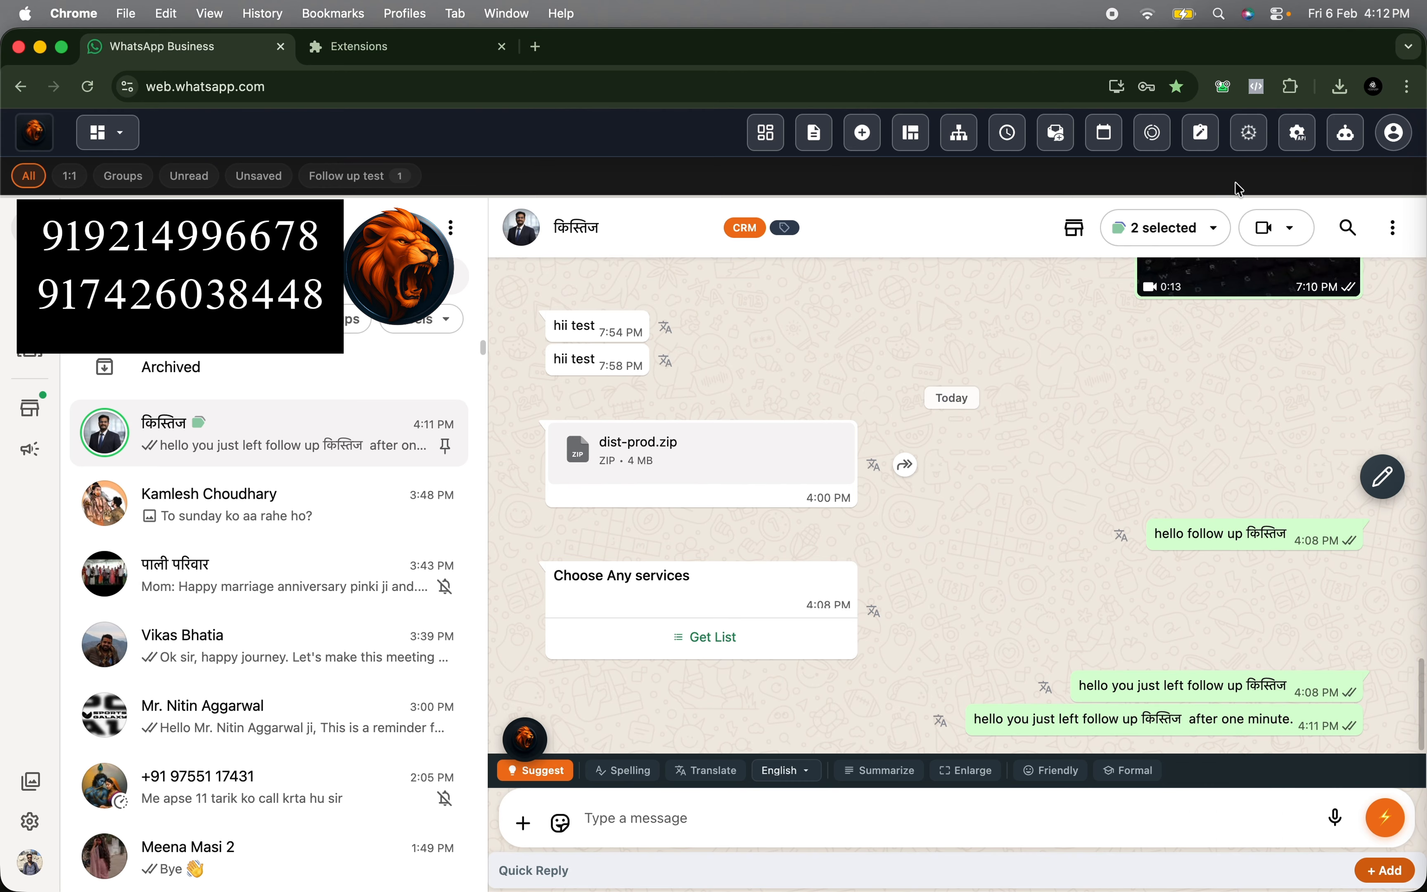
# - Remove the open chat's contact from the "Follow up test" tab and check the latest follow-up message in the conversation
pyautogui.click(743, 237)
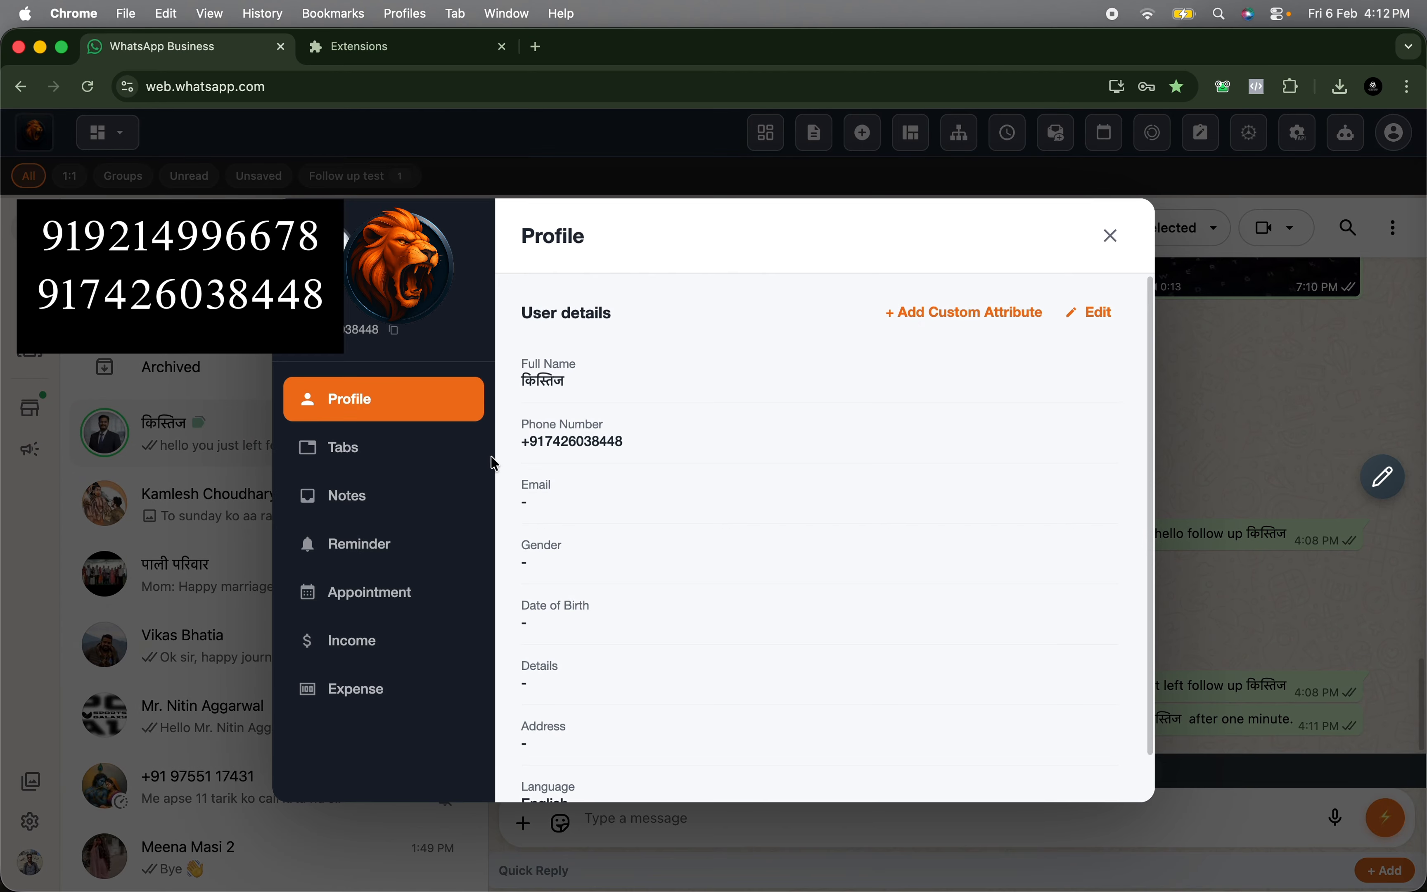
pyautogui.click(471, 450)
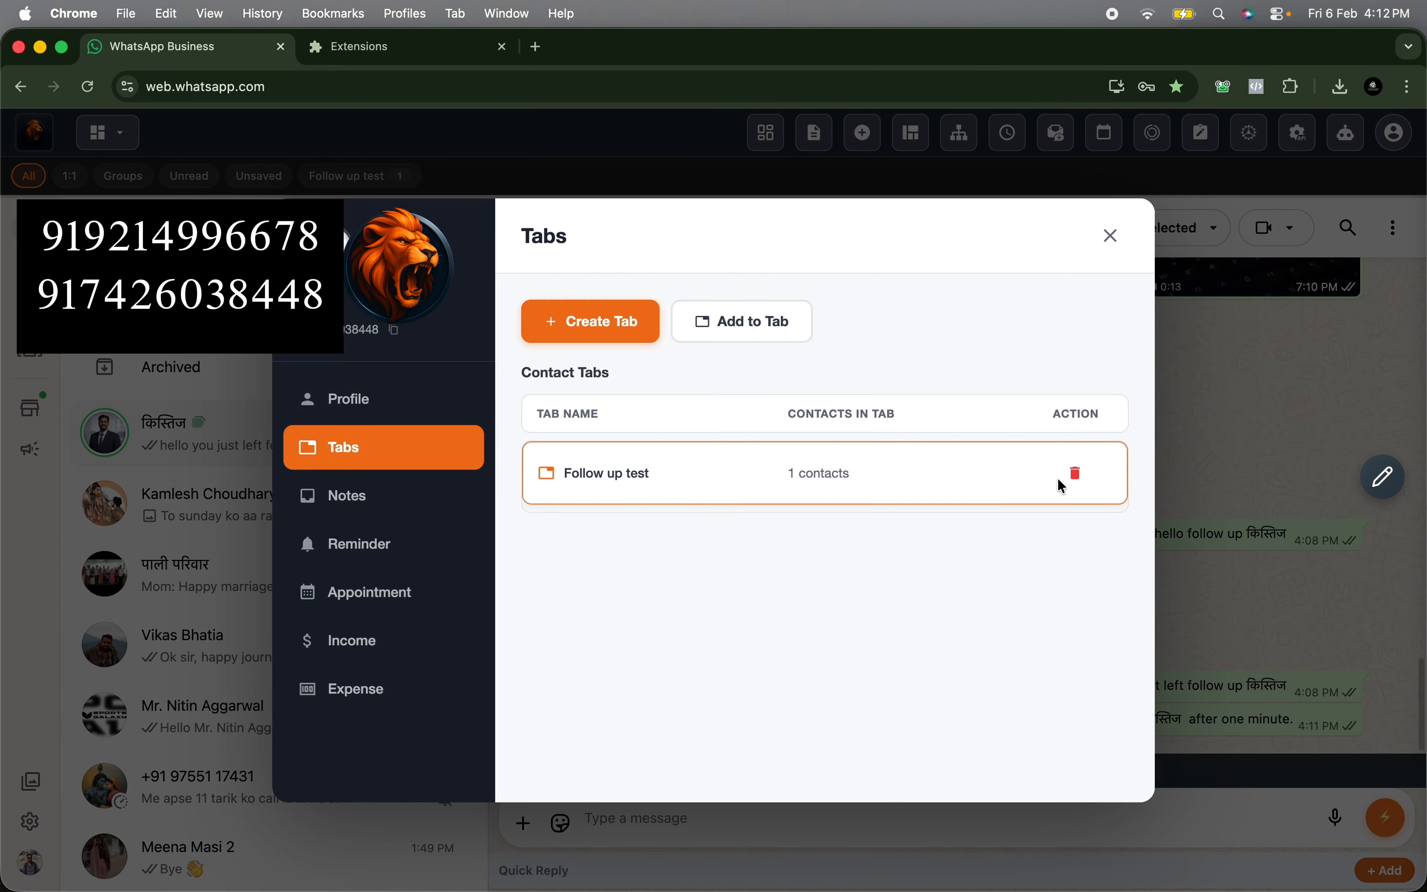
pyautogui.click(1074, 473)
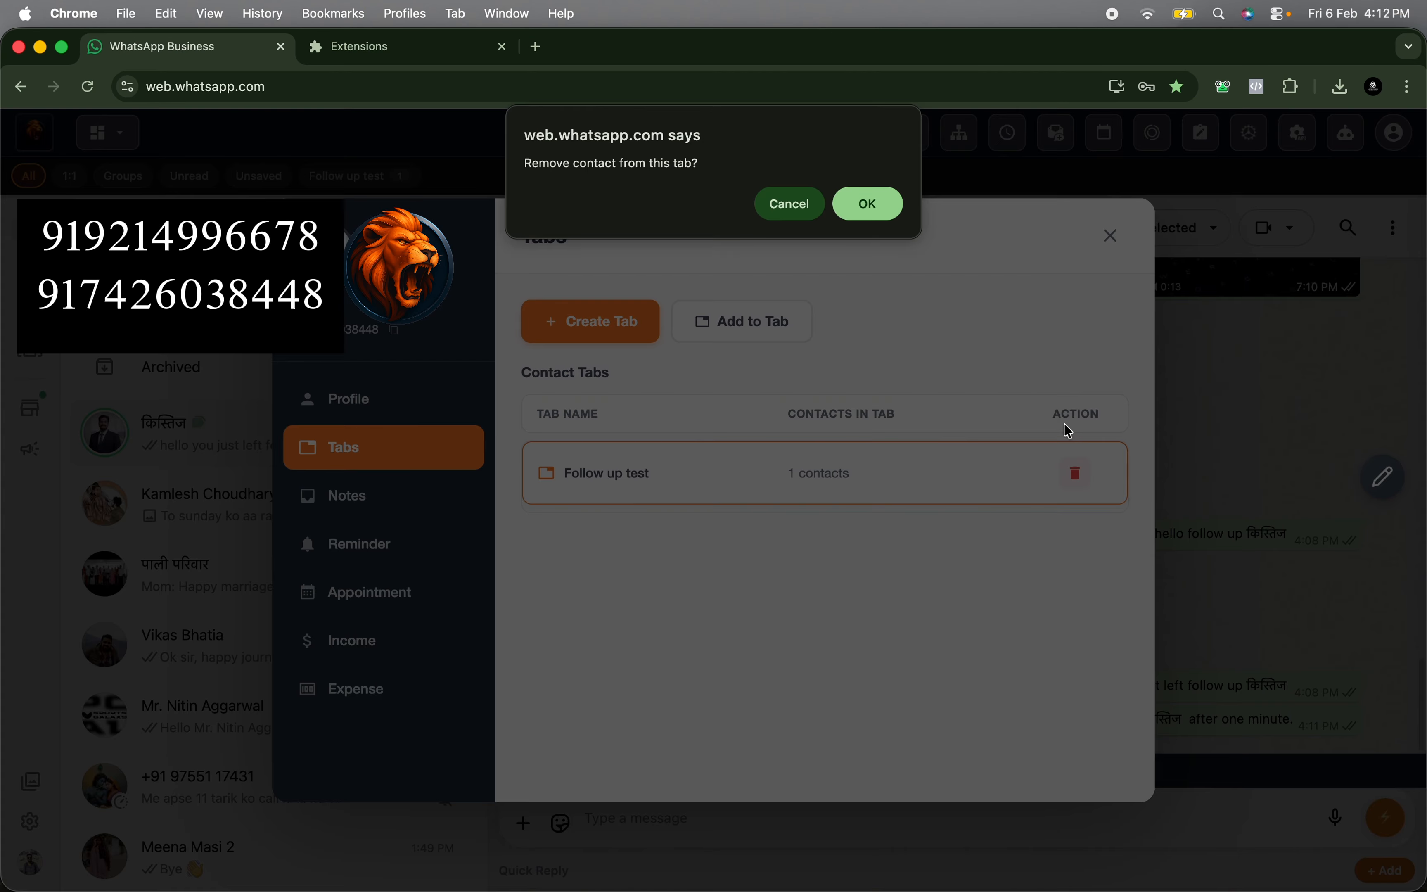
pyautogui.click(892, 204)
pyautogui.click(1114, 236)
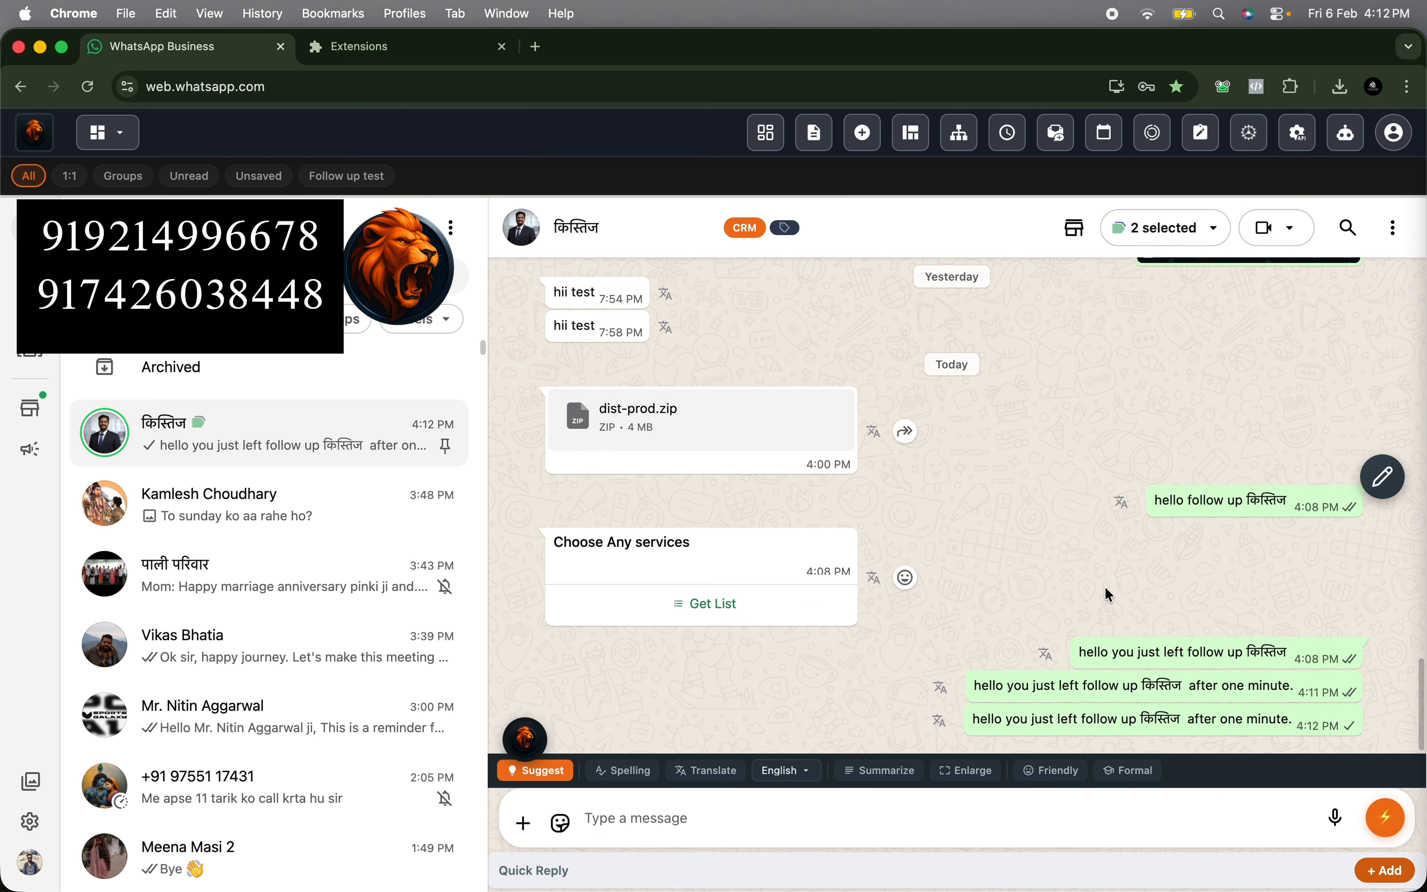
pyautogui.moveTo(972, 720); pyautogui.dragTo(1293, 721)
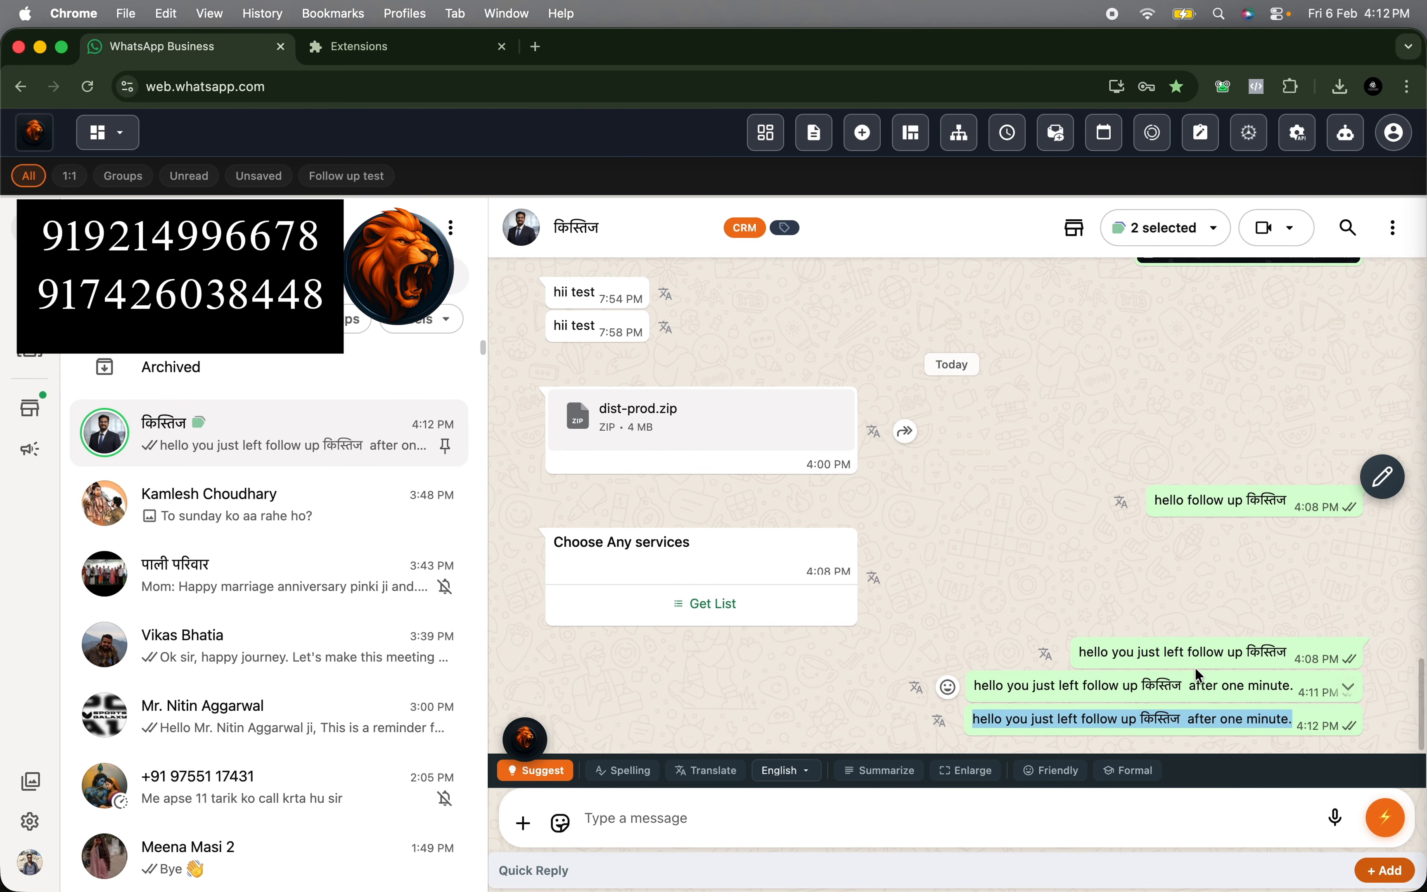